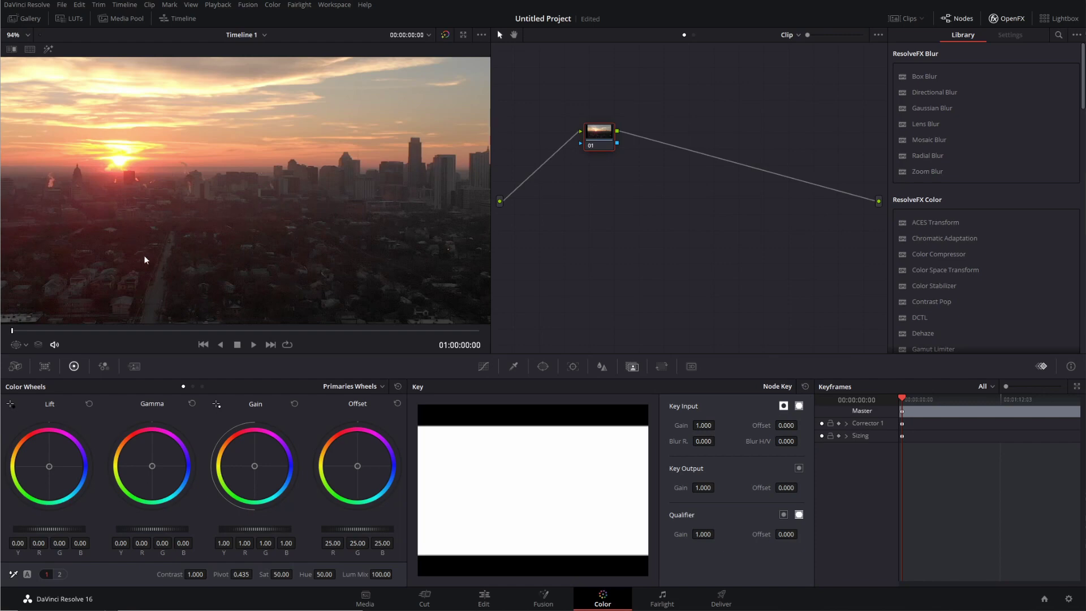
Zoom and pan the viewer across the city below the sunrise, then recentre the frame
scroll(286, 267, "up", 5)
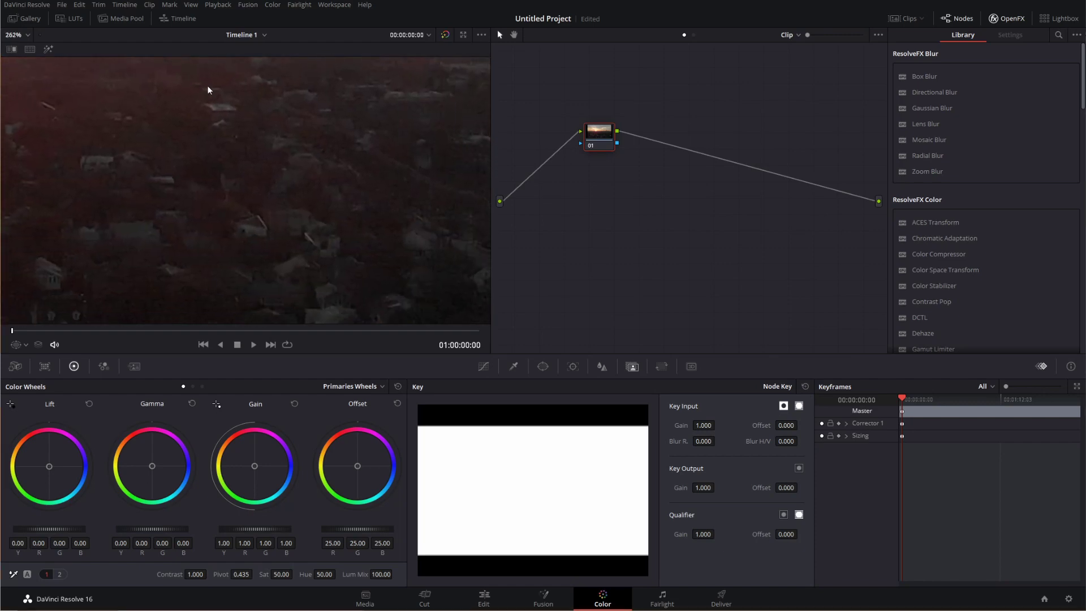
scroll(321, 264, "down", 3)
scroll(161, 142, "down", 1)
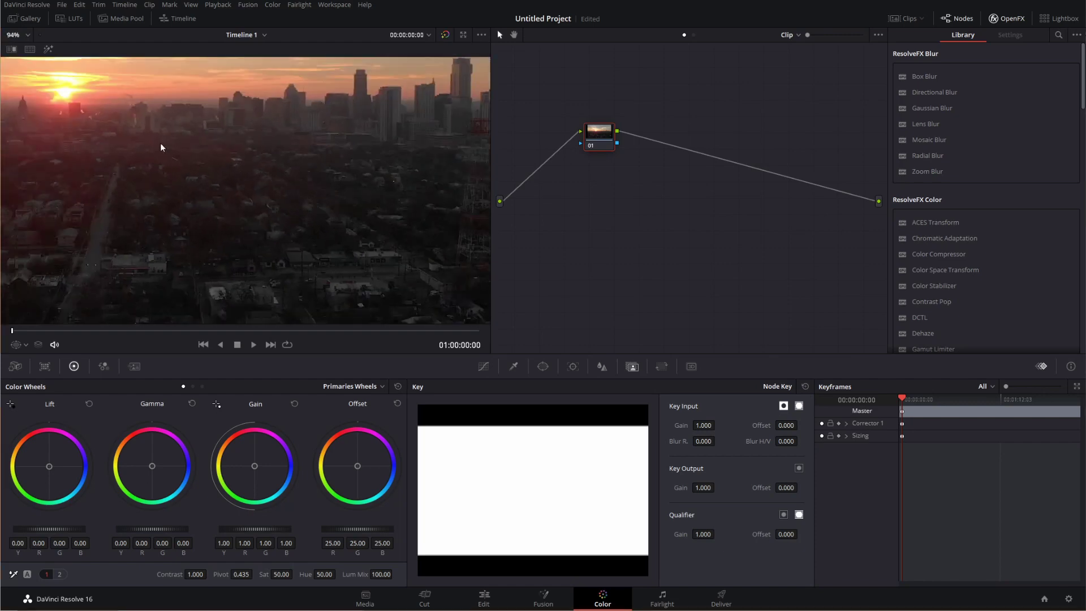
scroll(160, 142, "down", 1)
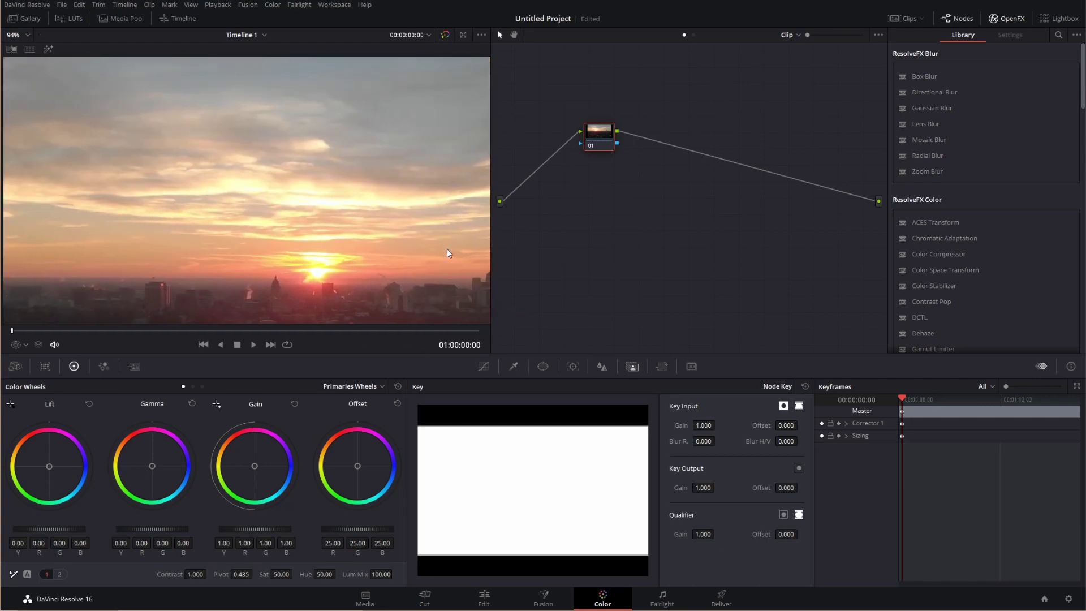
left_click_drag(425, 278, 224, 134)
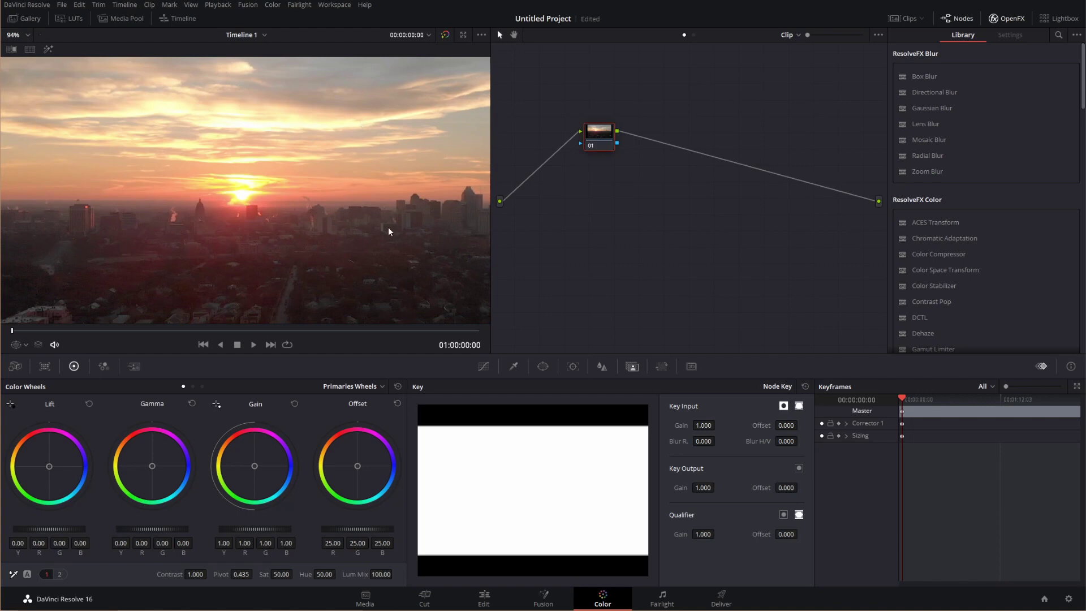
left_click_drag(388, 227, 202, 175)
left_click_drag(408, 242, 247, 234)
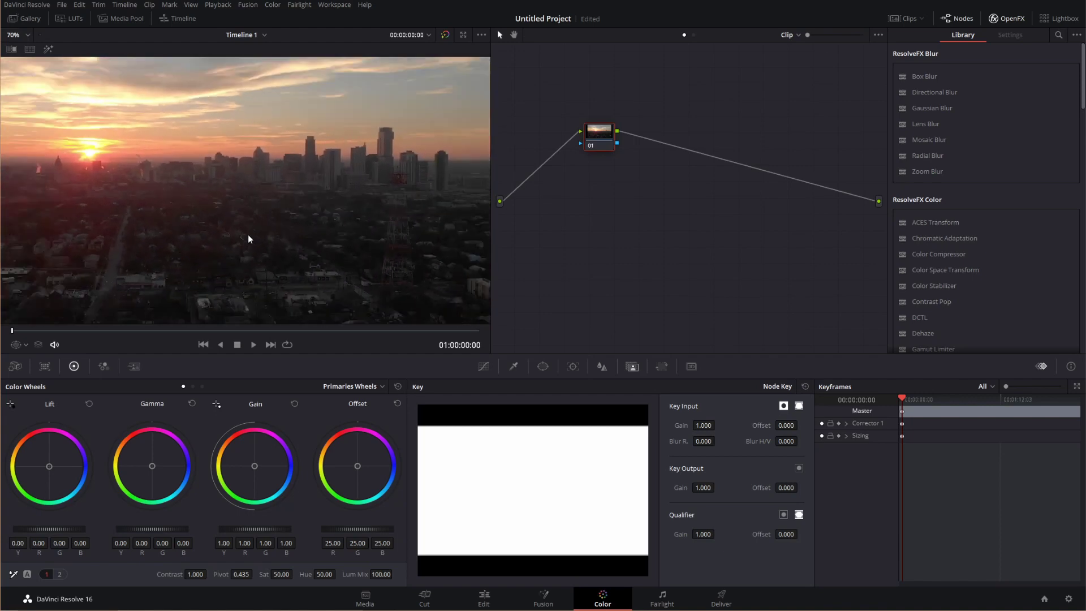
scroll(247, 234, "down", 2)
scroll(178, 192, "down", 1)
left_click_drag(177, 184, 218, 198)
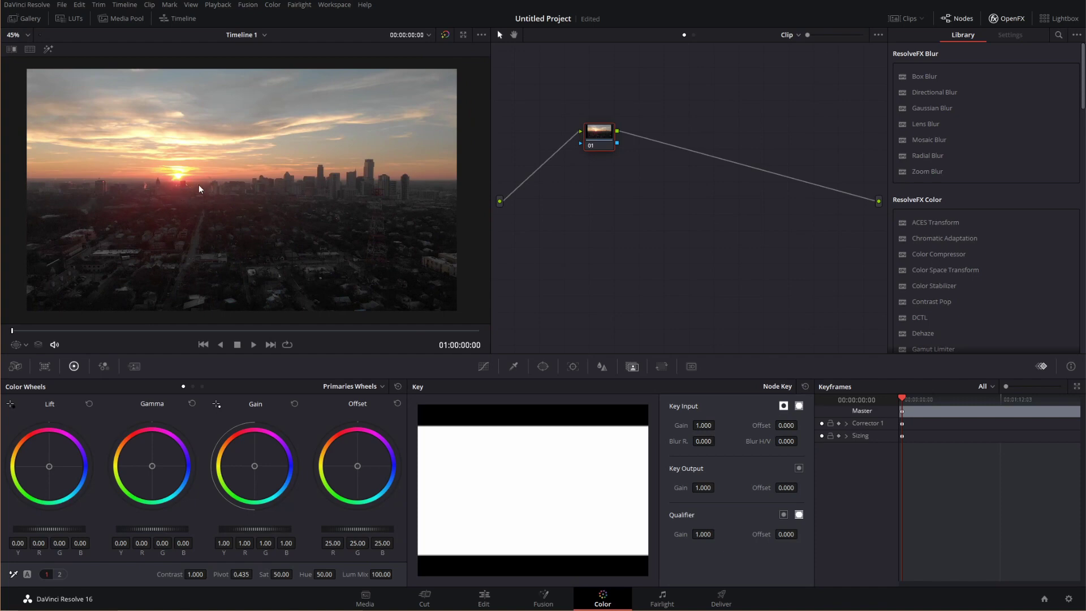
Try moving node 01 in the graph, undo the move, and save the project
left_click_drag(599, 133, 550, 100)
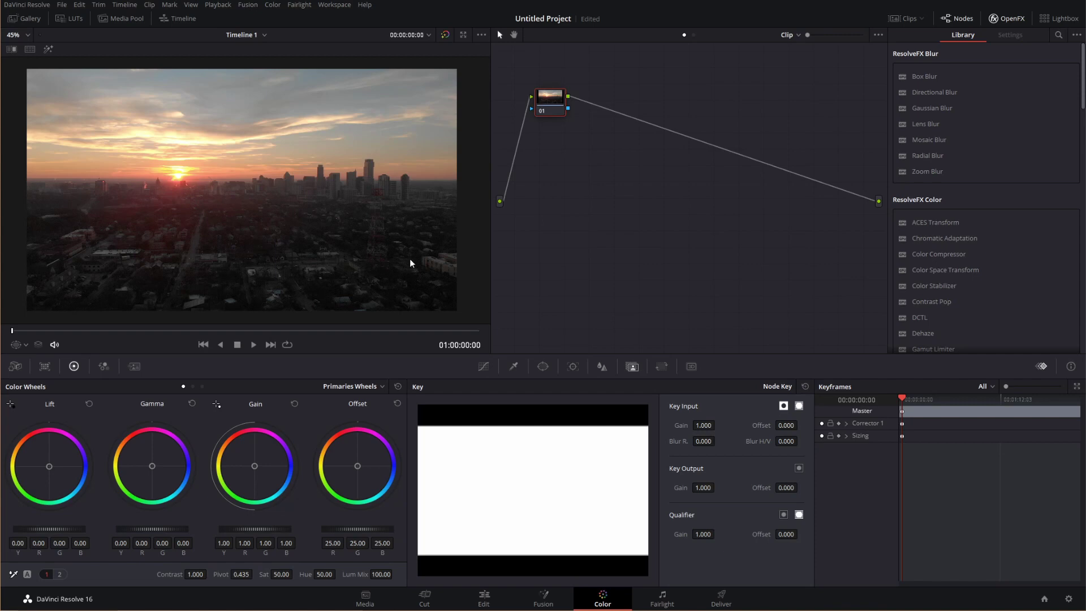
key("ctrl+z")
key("ctrl+s")
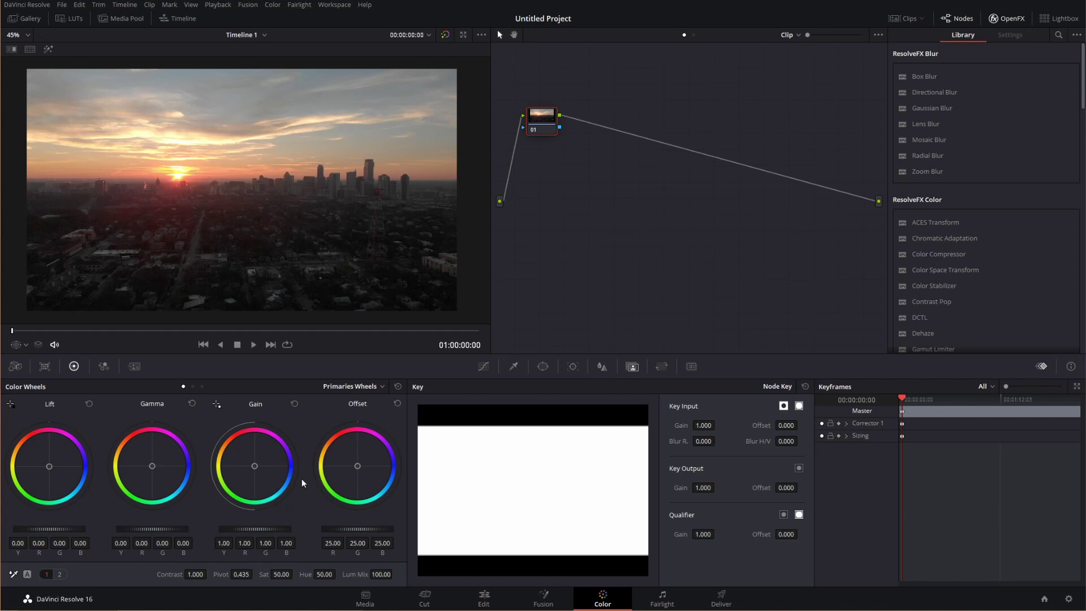
key("alt+shift+m")
Visit the Fusion page, nudge the MediaIn1 node, and return to the Color page
left_click(546, 601)
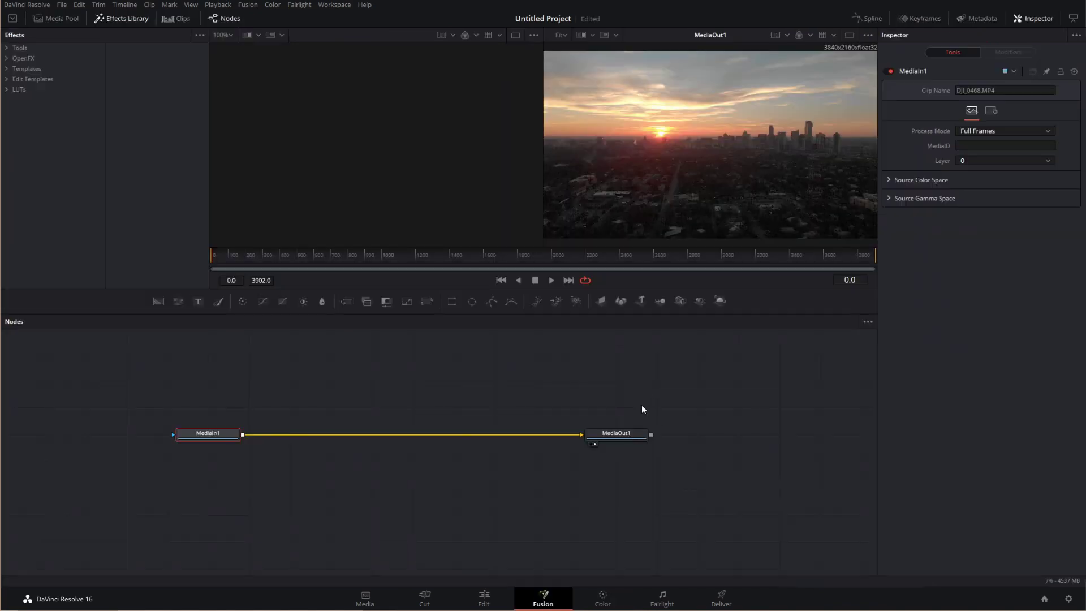
left_click_drag(238, 435, 259, 457)
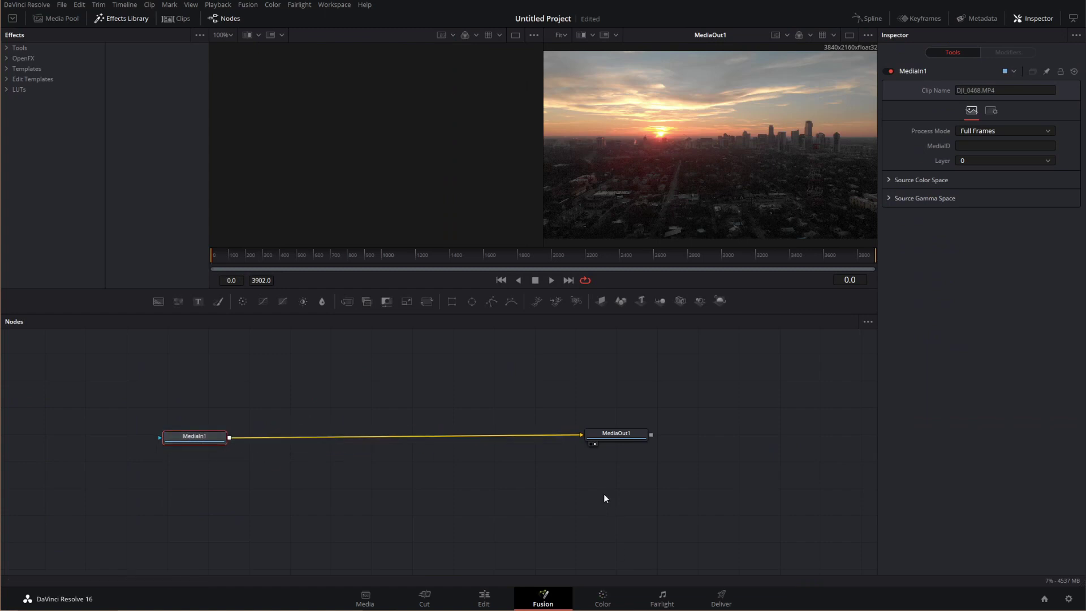
left_click(602, 601)
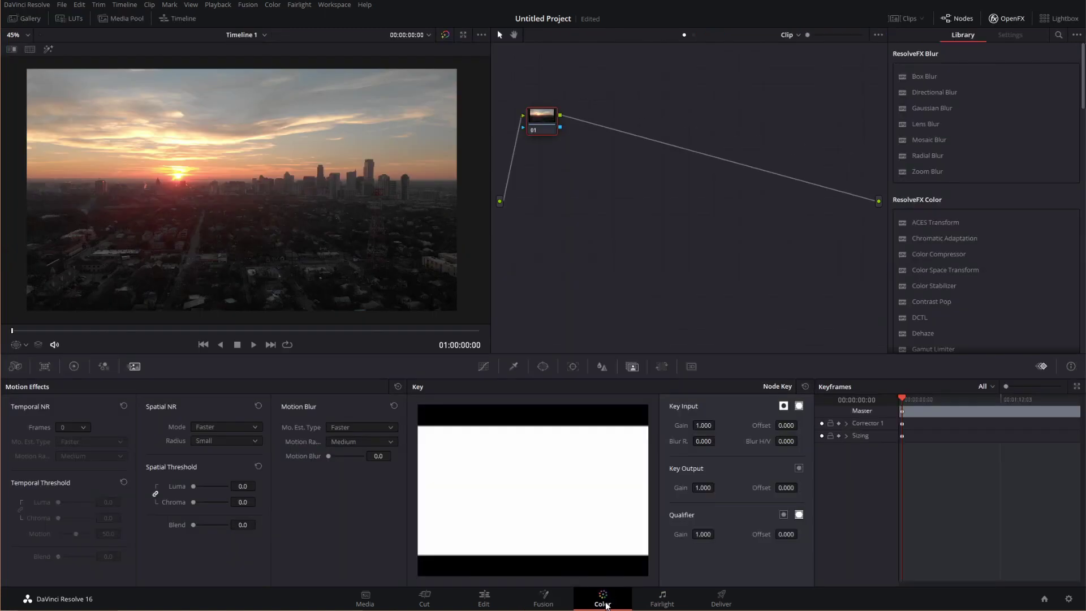
Set temporal noise reduction to 3 frames with Faster motion estimation and thresholds of 7.0
left_click(77, 427)
left_click(73, 471)
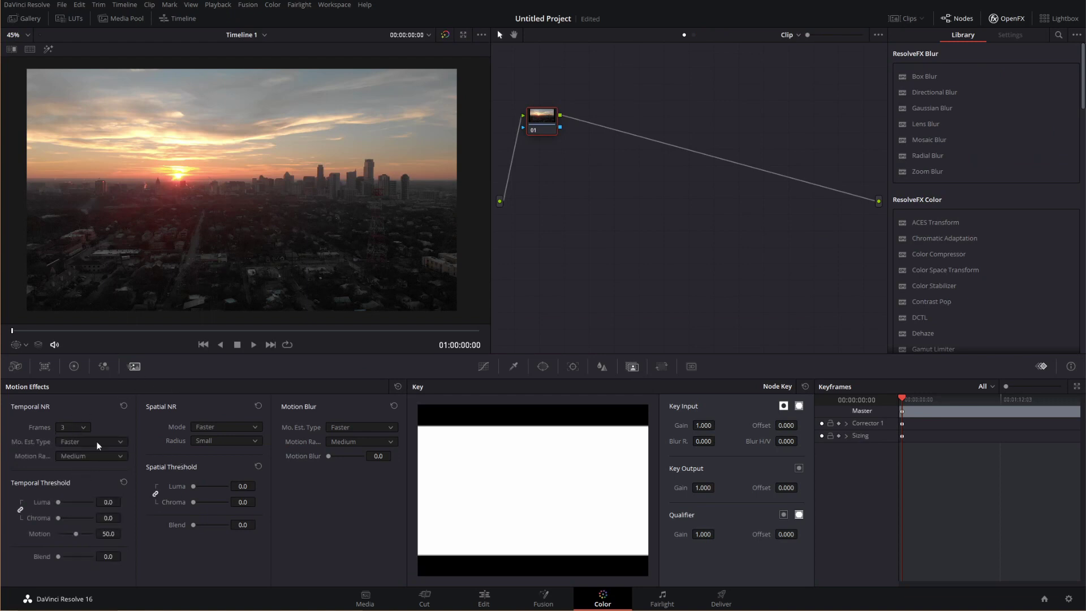
left_click(96, 441)
left_click(96, 442)
left_click(86, 457)
left_click_drag(61, 501, 60, 500)
Keep spatial noise reduction on Faster and raise the spatial luma and chroma thresholds to 6.4
left_click(229, 428)
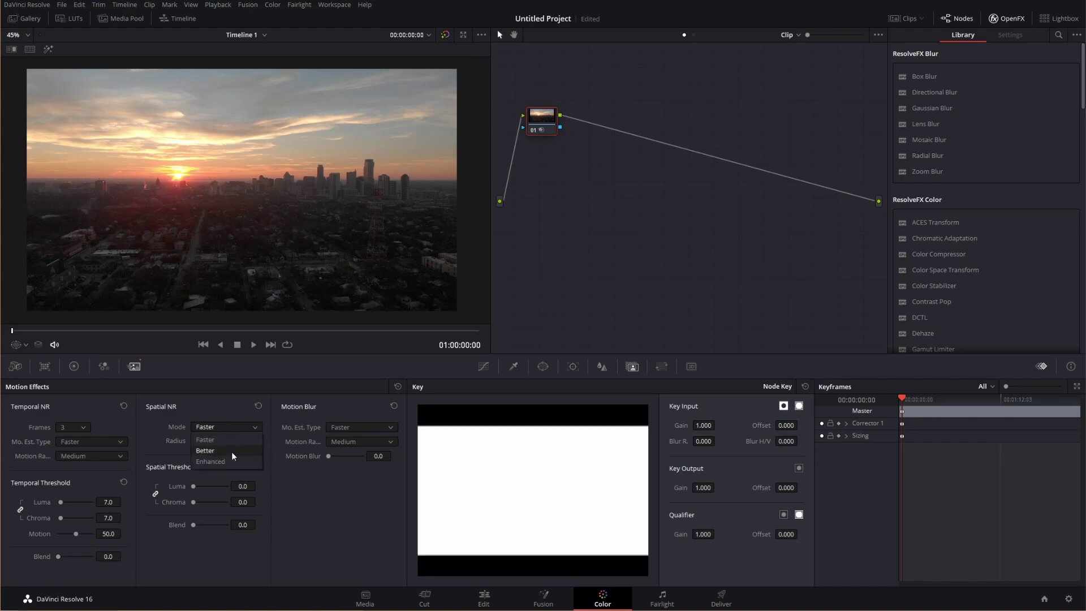
left_click(235, 439)
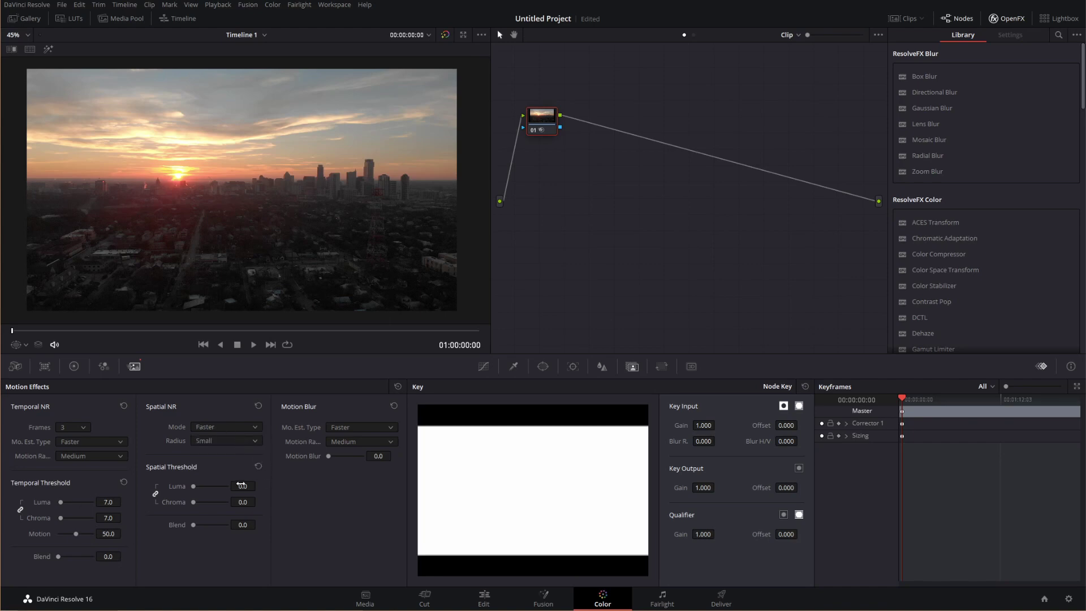
left_click_drag(241, 485, 258, 485)
scroll(281, 273, "up", 5)
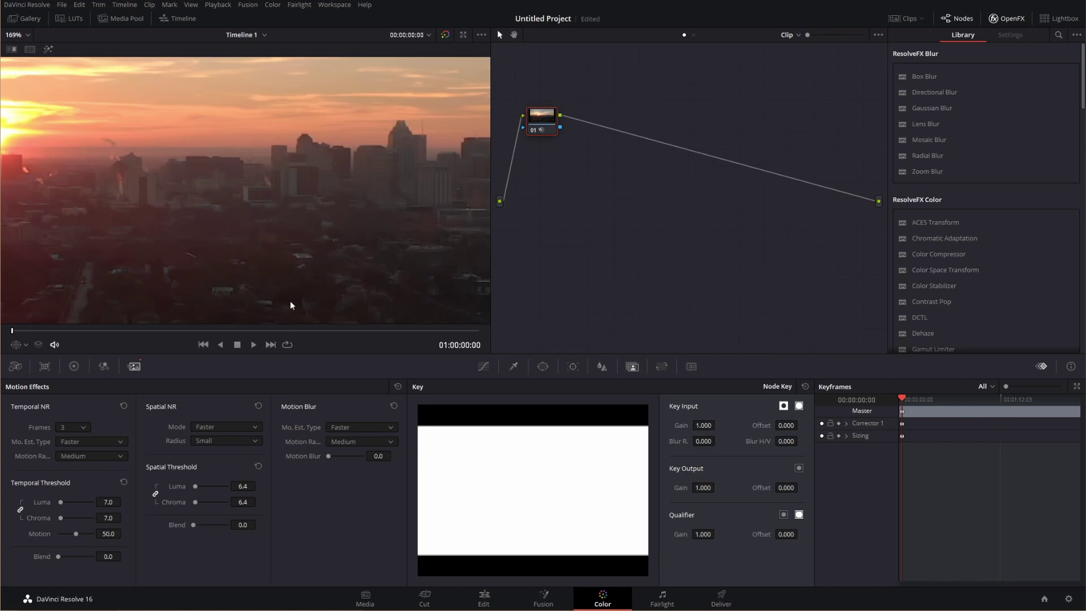
scroll(290, 282, "down", 5)
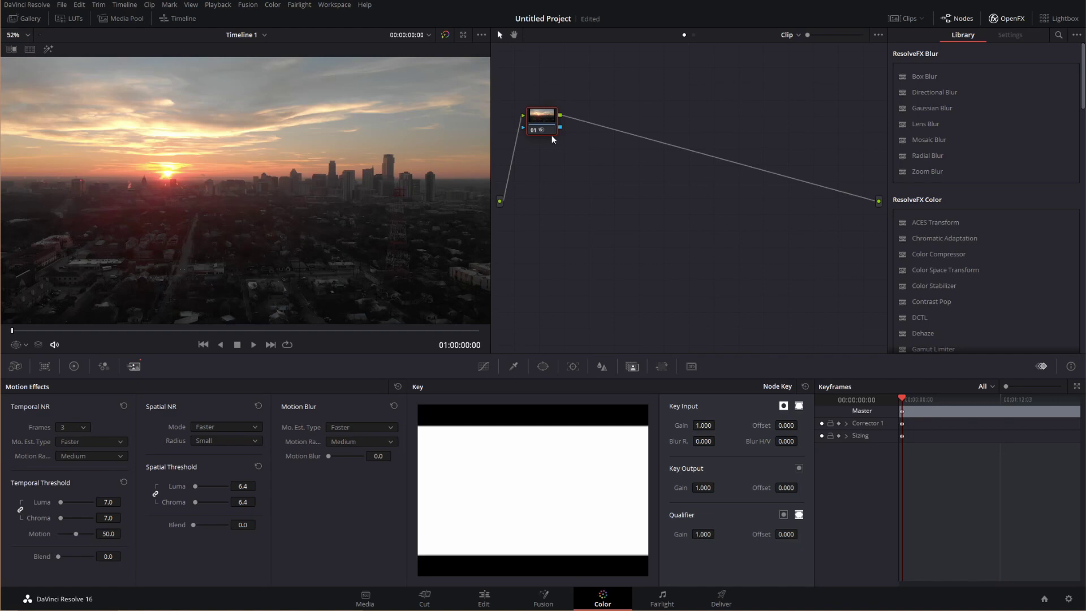
Switch node 01's Node Cache to the second option and move the node slightly higher
left_click_drag(545, 121, 534, 114)
right_click(535, 115)
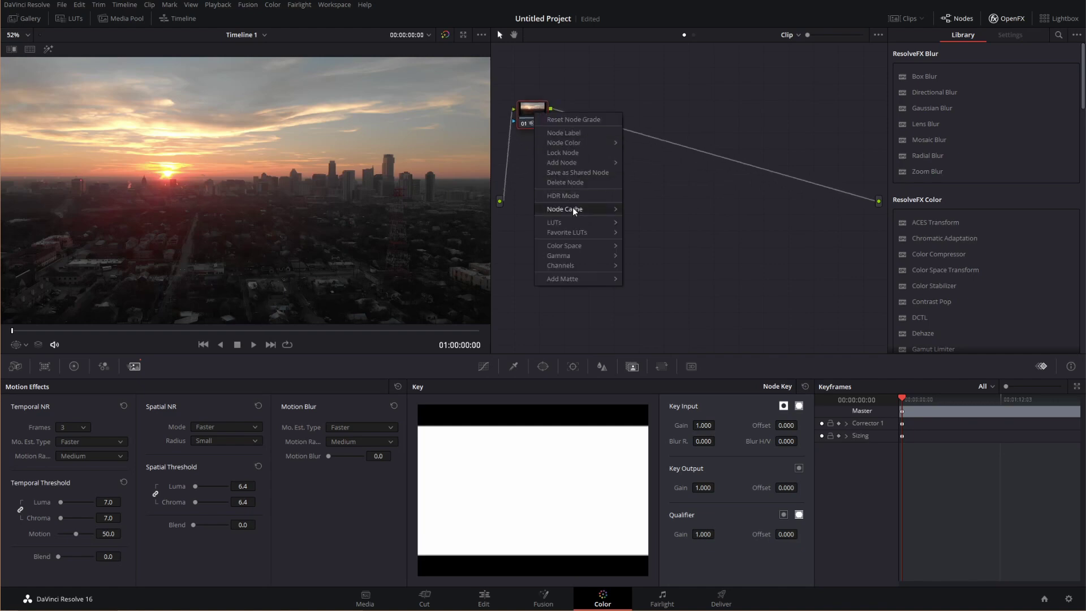
mouse_move(572, 208)
left_click(634, 222)
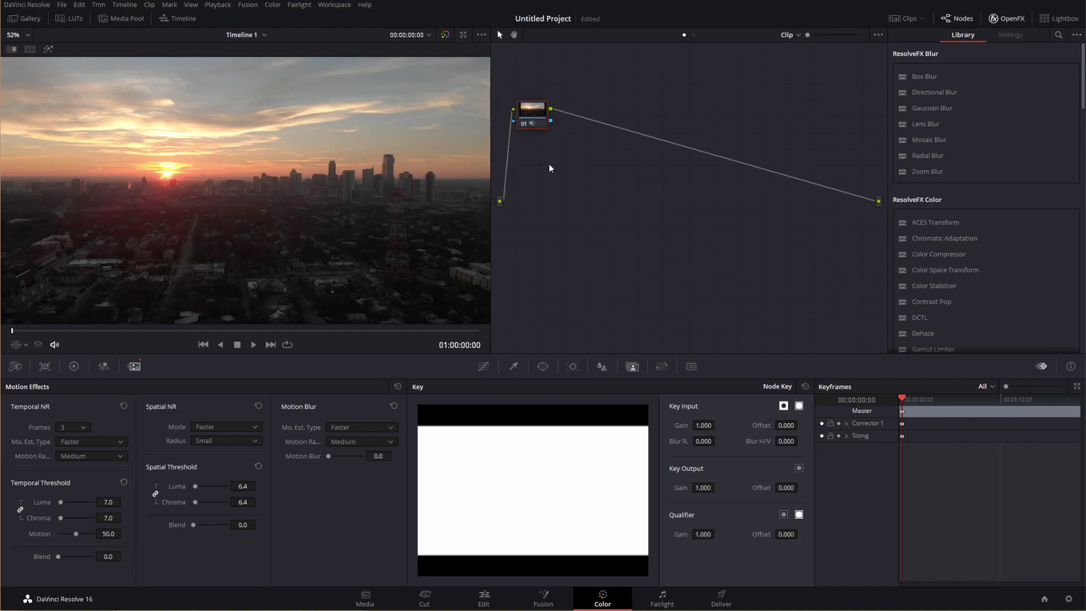
left_click_drag(530, 110, 532, 97)
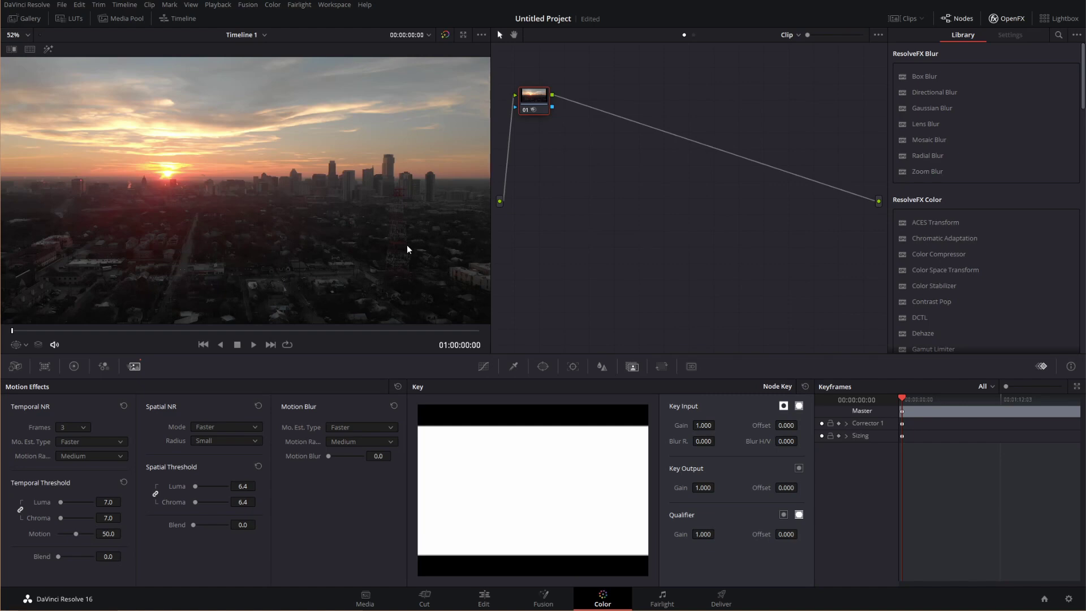
Add serial nodes 02 and 03 after node 01 and line them up in a row
key("alt+s")
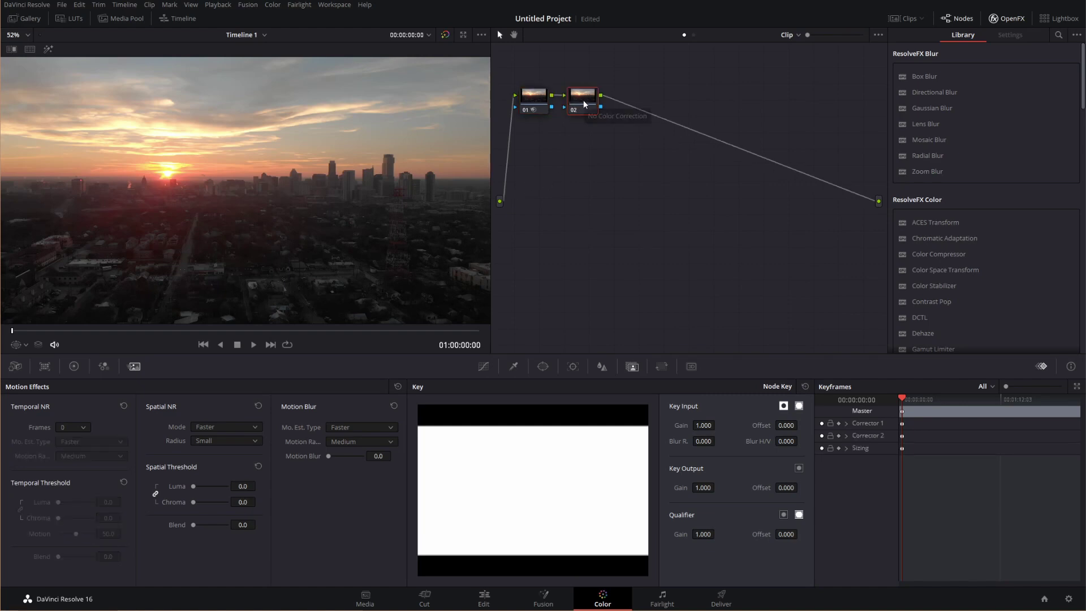
mouse_move(584, 104)
left_mouse_down()
mouse_move(687, 103)
mouse_move(605, 103)
left_mouse_up()
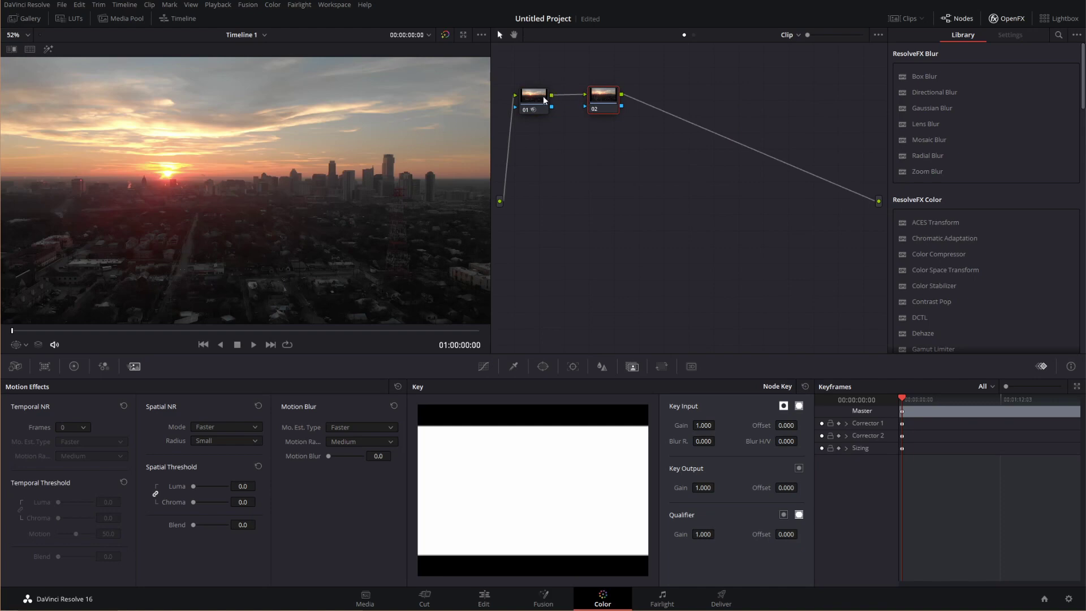
mouse_move(526, 103)
left_mouse_down()
mouse_move(543, 104)
mouse_move(521, 102)
left_mouse_up()
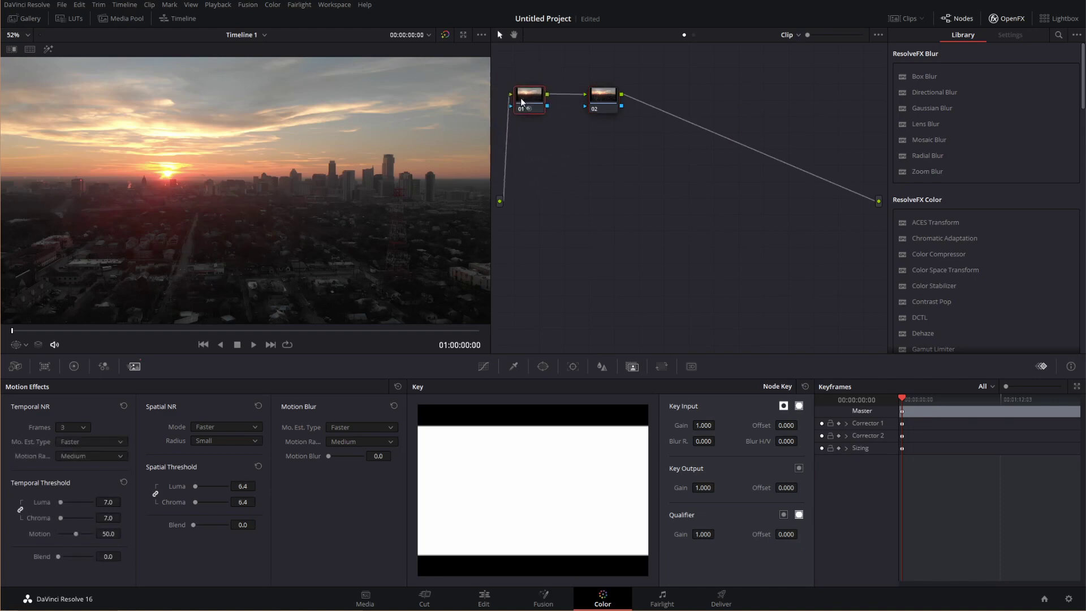
left_click(615, 97)
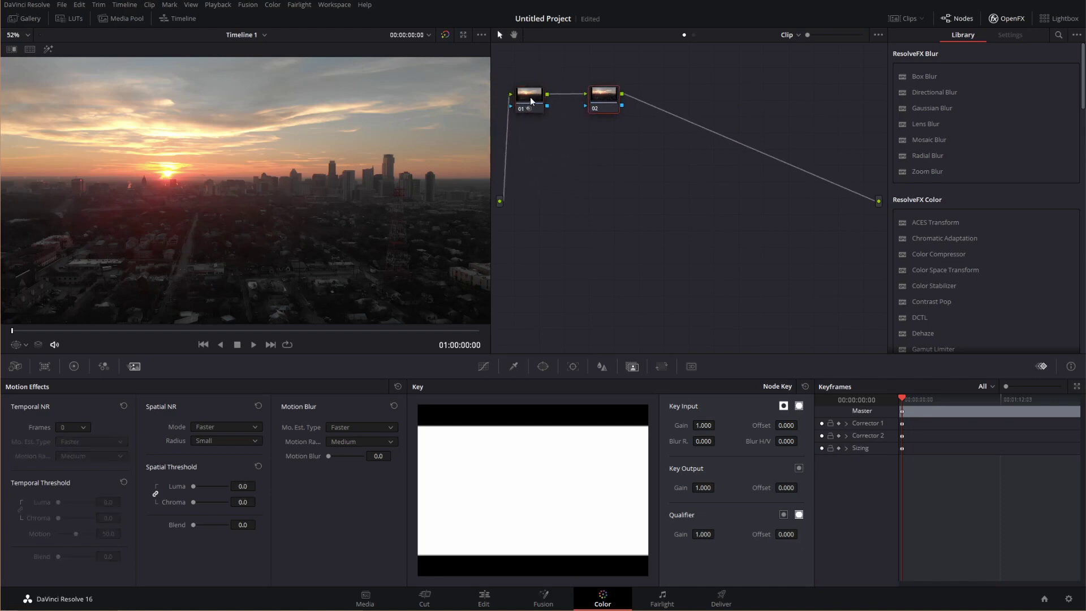
key("alt+s")
key("alt+s")
key("alt+s")
key("alt+s")
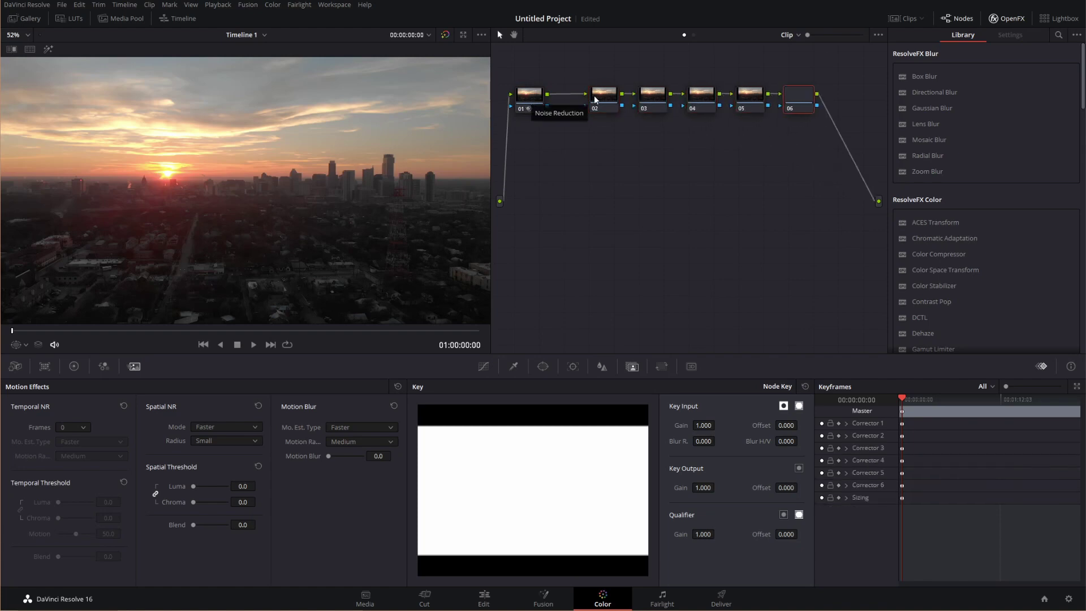
left_click(597, 101)
left_click_drag(597, 101, 644, 98)
Label node 01 'NR', node 02 'Contrast' and node 03 'Color'
left_click(539, 100)
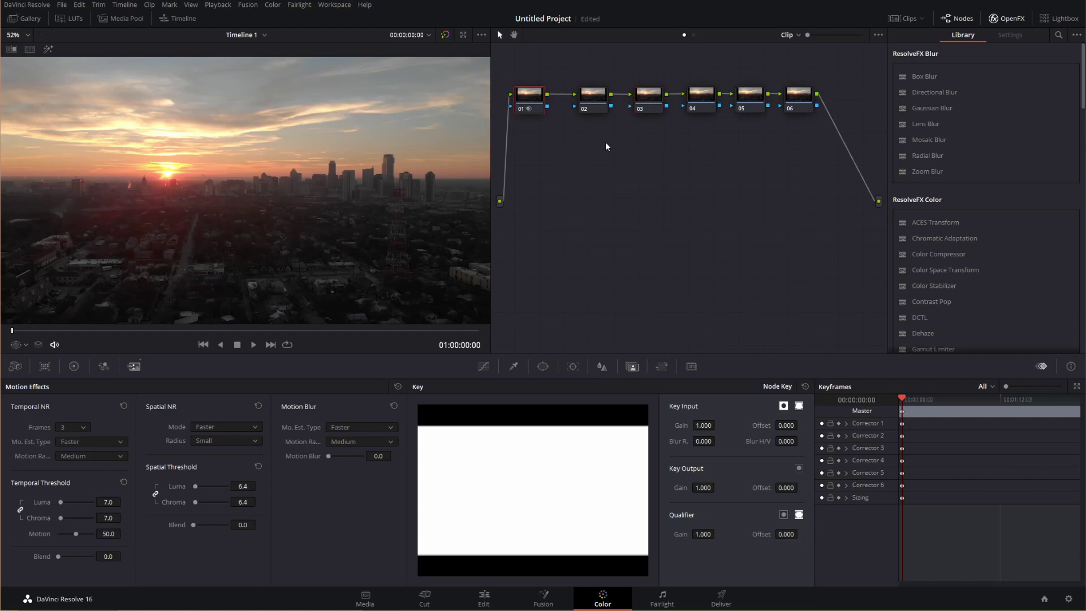
type("NR")
left_click(602, 99)
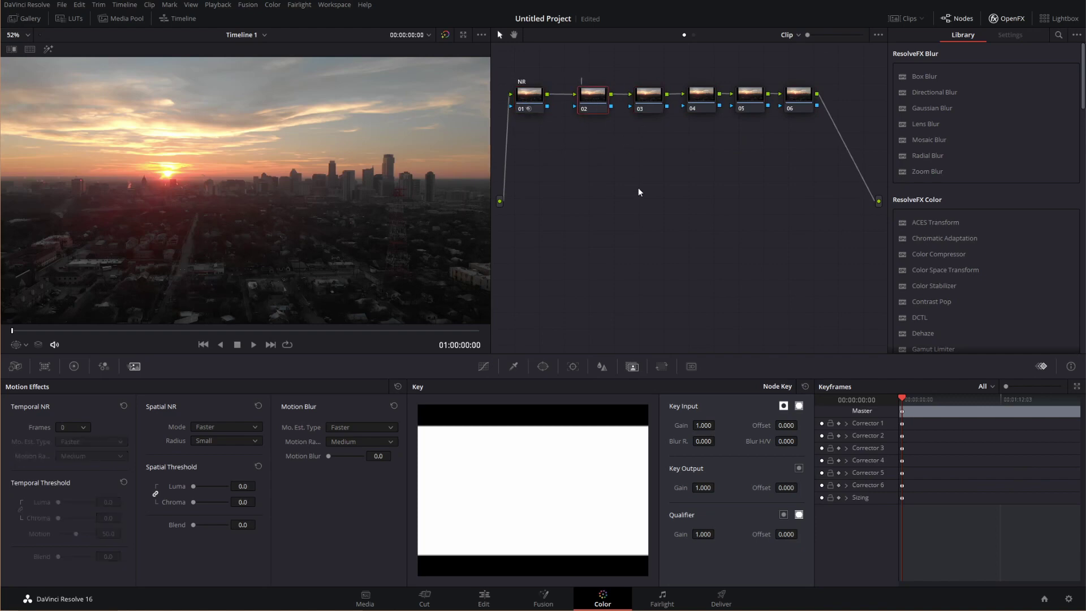
type("Contrast")
key("Return")
left_click(652, 94)
type("Color")
key("Return")
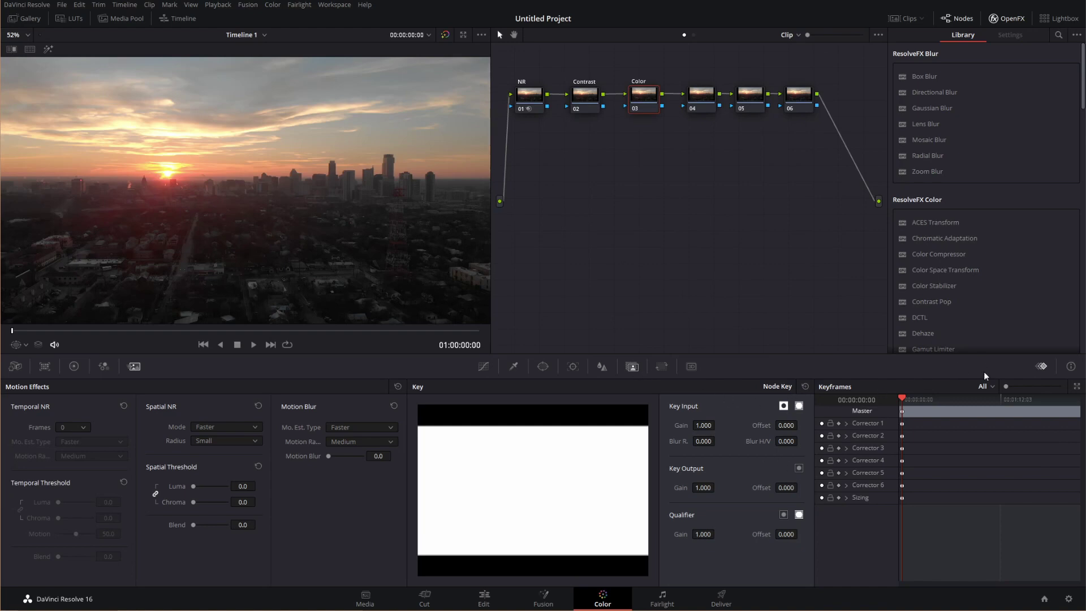
Open the video scopes, move them to the lower right off the node graph, and select Contrast
key("ctrl+shift+w")
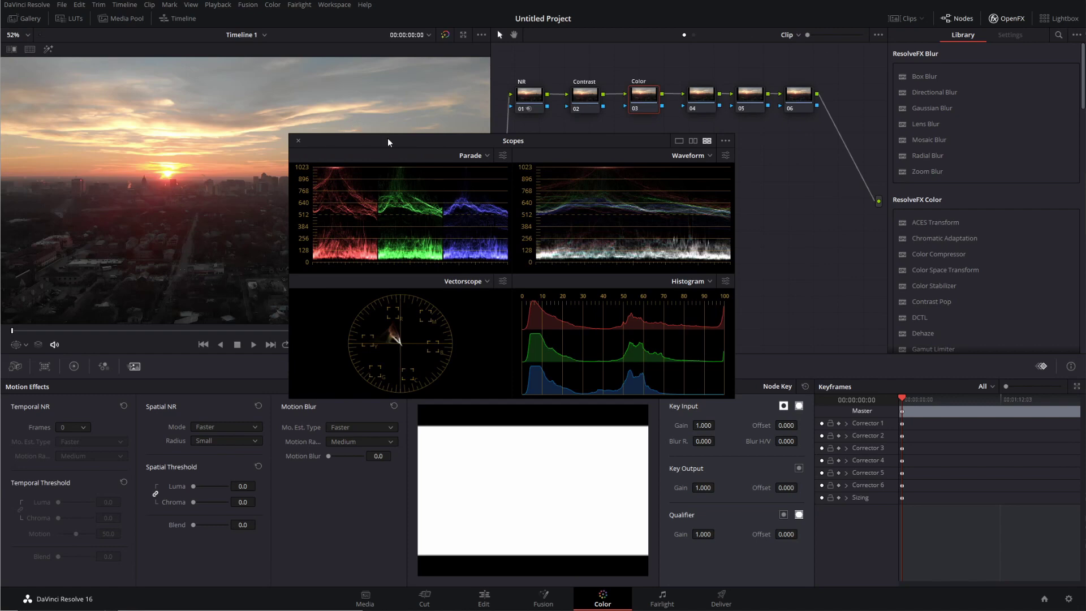
left_click_drag(388, 138, 696, 256)
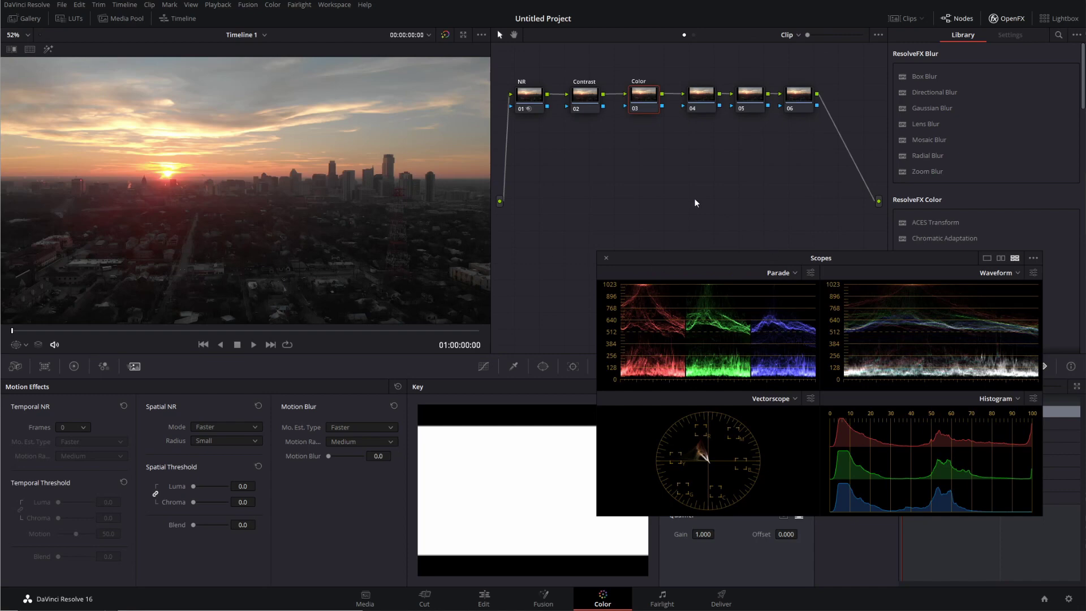
left_click(593, 97)
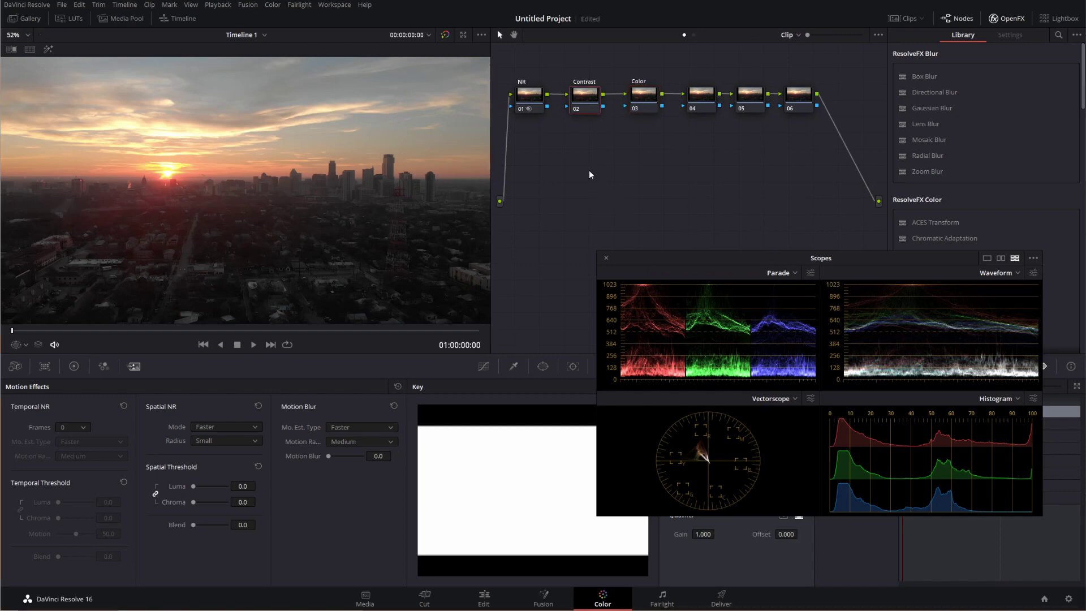
Add serial node 07 and parallel node 09 after Contrast, rearrange the nodes, and show Color Wheels
key("alt+s")
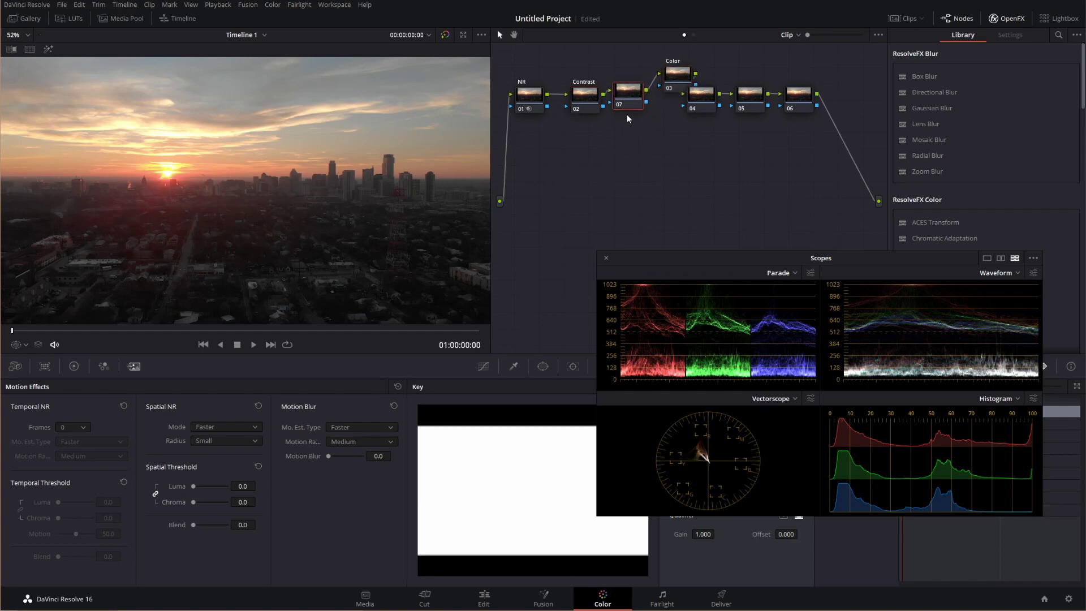
key("alt+p")
left_click_drag(585, 96, 508, 103)
left_click_drag(564, 96, 574, 100)
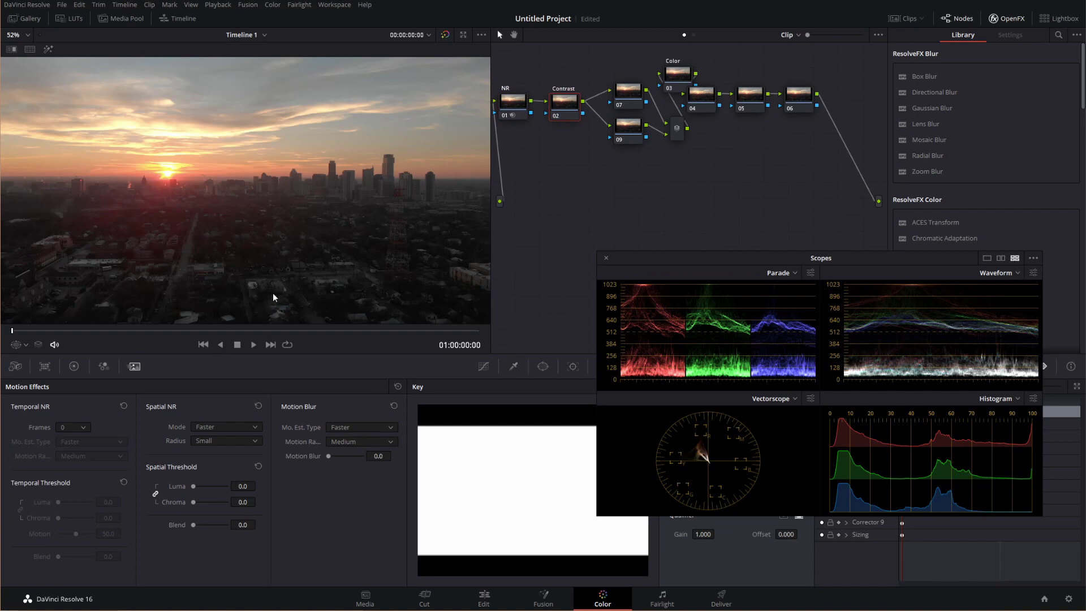
left_click(74, 365)
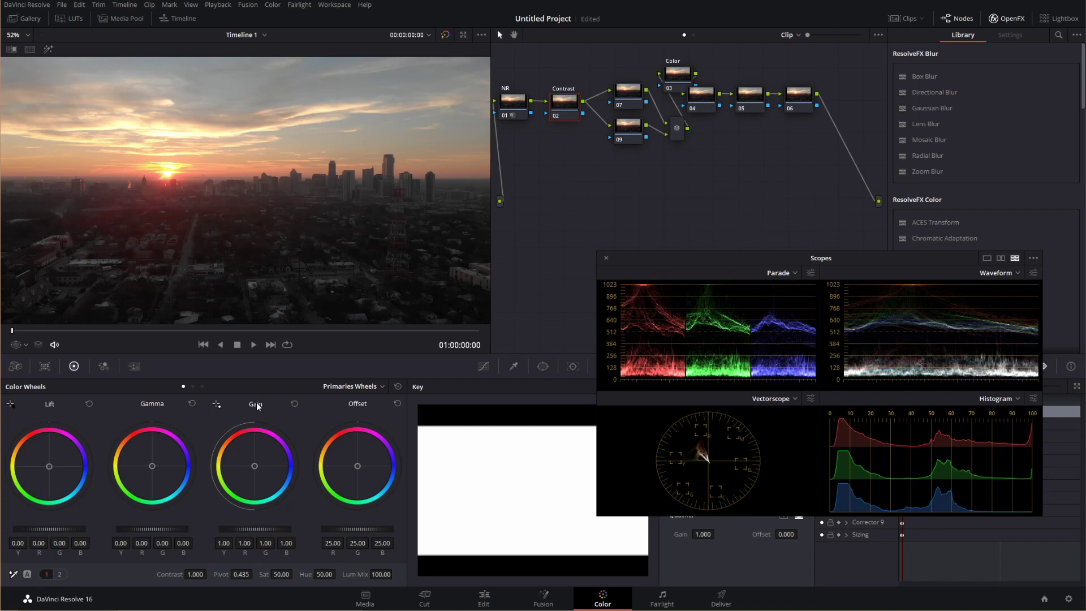
Lower the Contrast node's lift to -0.07, switch the wheels to Log, and test then reset Shadow
mouse_move(75, 527)
left_mouse_down()
mouse_move(33, 527)
mouse_move(62, 527)
left_mouse_up()
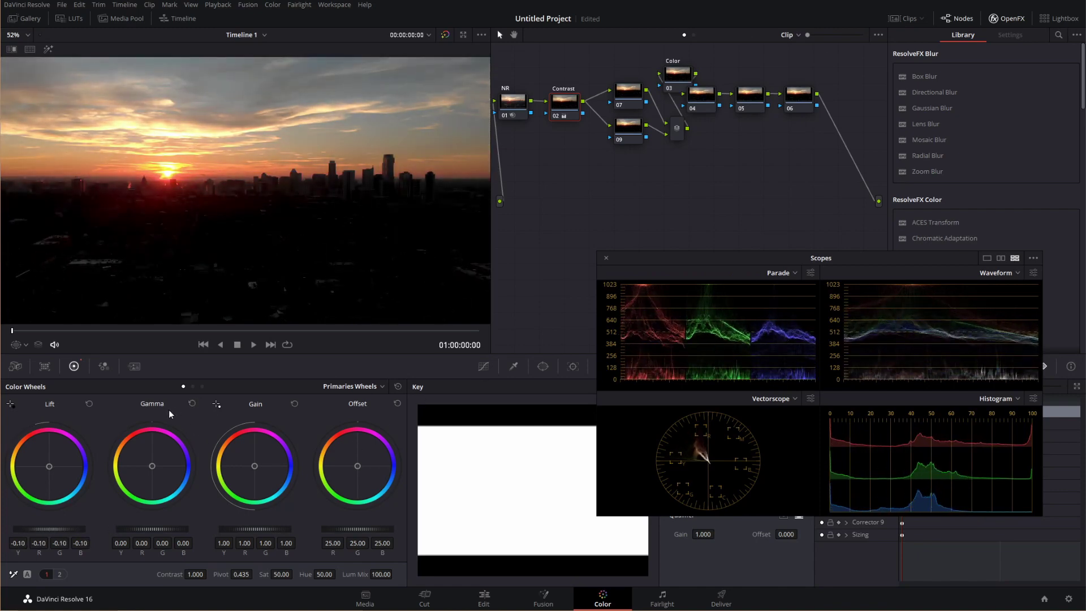
left_click_drag(45, 529, 54, 528)
left_click(349, 386)
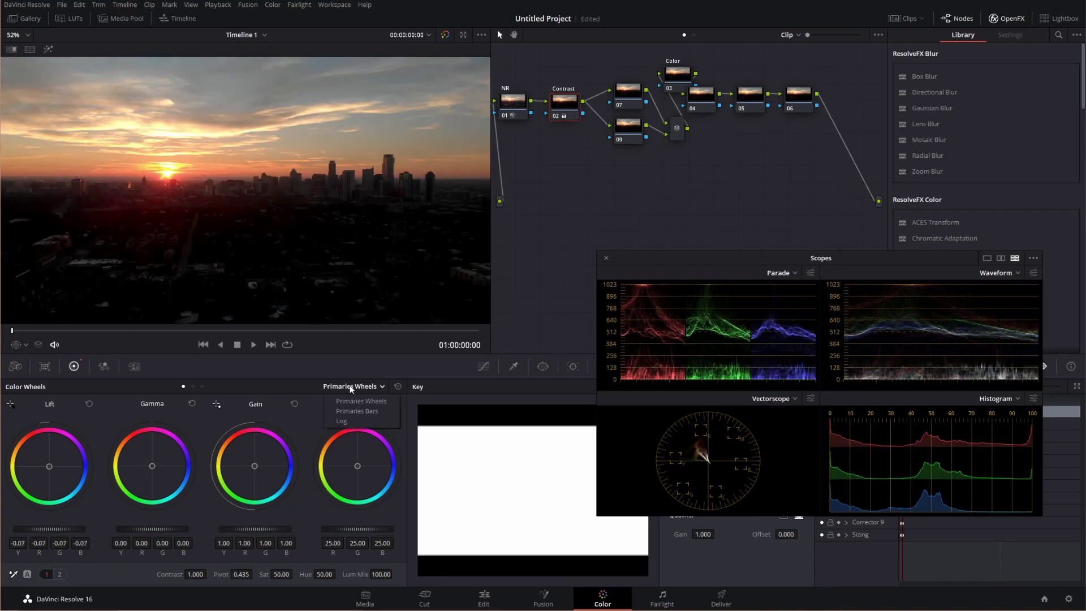
left_click(361, 423)
mouse_move(54, 524)
left_mouse_down()
mouse_move(85, 528)
mouse_move(28, 528)
mouse_move(77, 528)
mouse_move(65, 529)
left_mouse_up()
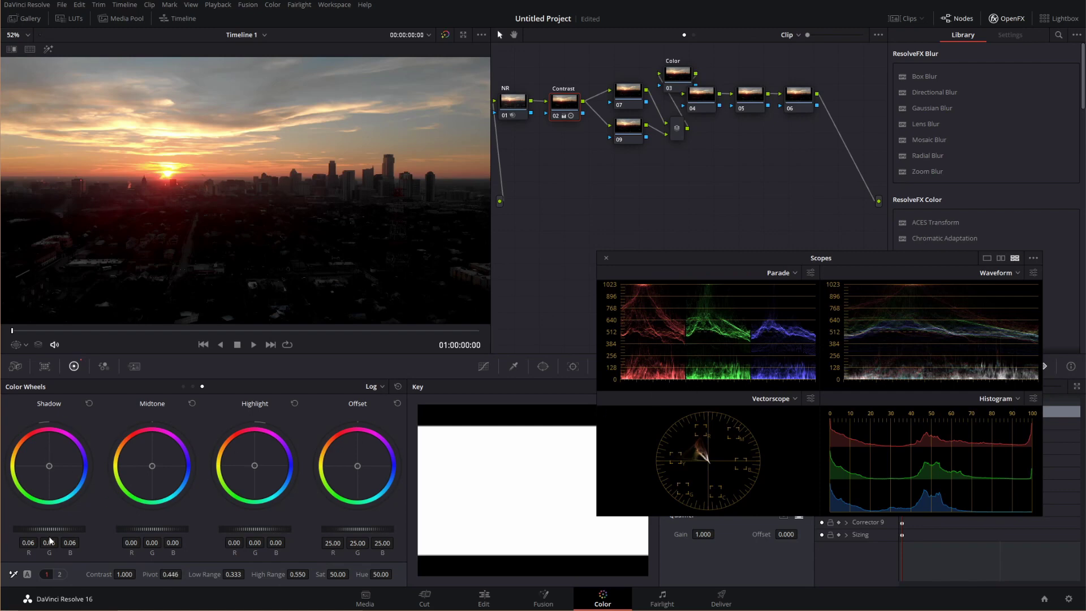
mouse_move(40, 532)
left_mouse_down()
mouse_move(51, 528)
mouse_move(22, 529)
mouse_move(57, 529)
left_mouse_up()
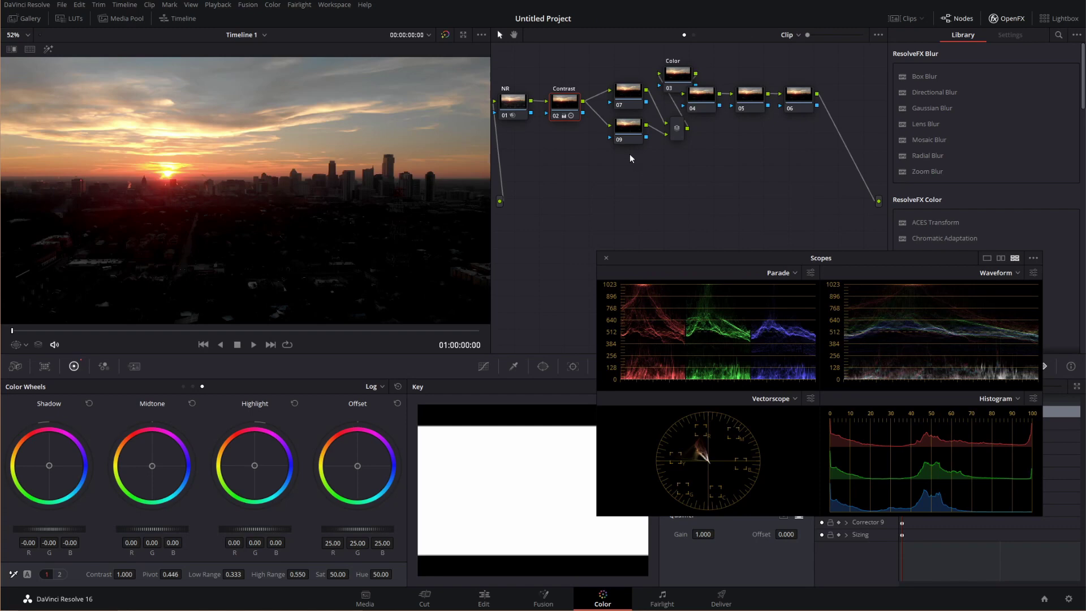
Move parallel nodes 07 and 09 up in the graph and stop playback
left_click_drag(627, 95, 619, 73)
left_click_drag(626, 136, 616, 130)
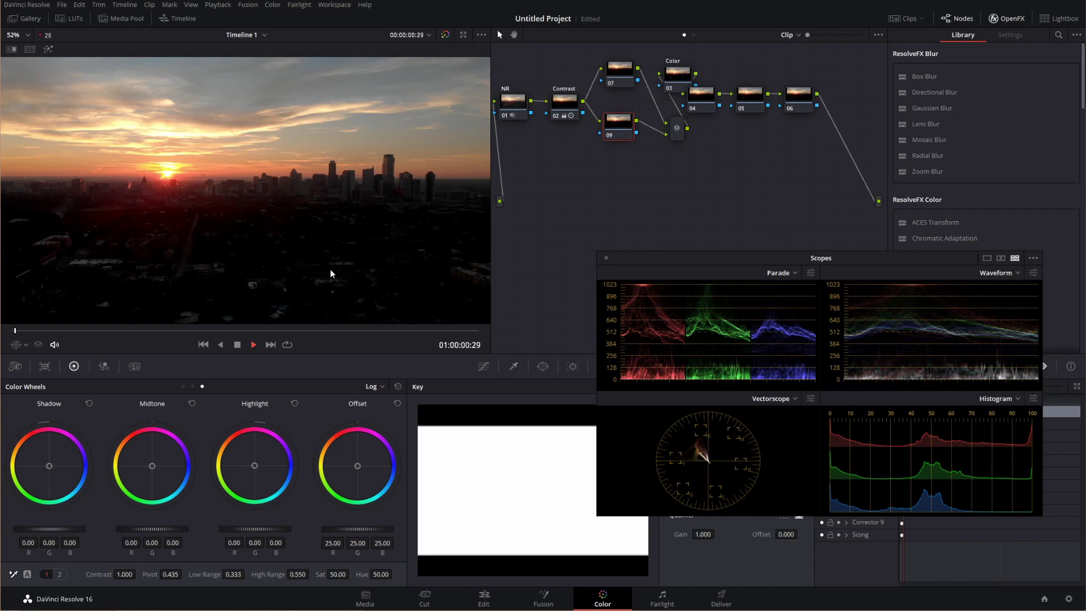
key("space")
Reposition nodes 07 and 09, place the mixer before Color, and move node 04 above node 05
left_click_drag(626, 131, 630, 134)
left_click_drag(633, 86, 629, 87)
left_click_drag(626, 128, 623, 130)
left_click(624, 74)
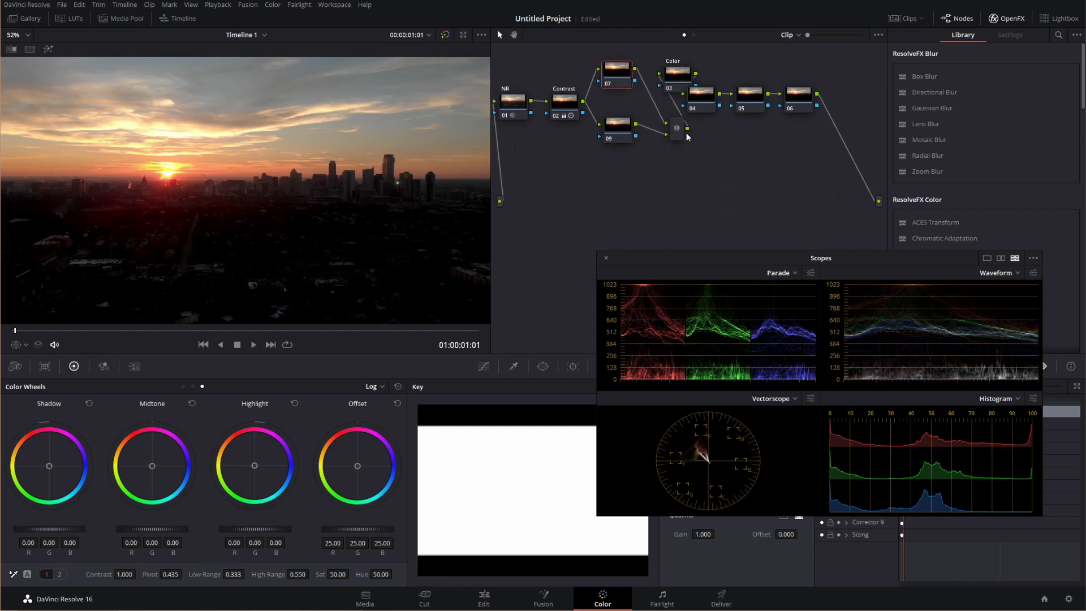
left_click_drag(676, 127, 749, 65)
left_click(704, 94)
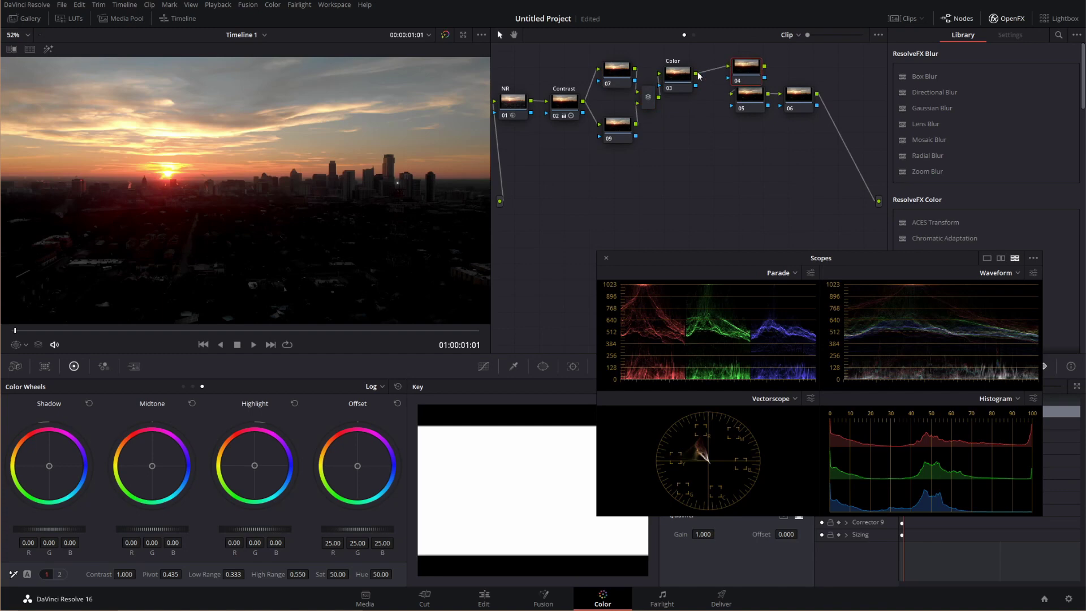
left_click_drag(685, 77, 709, 101)
left_click(629, 83)
left_click_drag(629, 83, 618, 79)
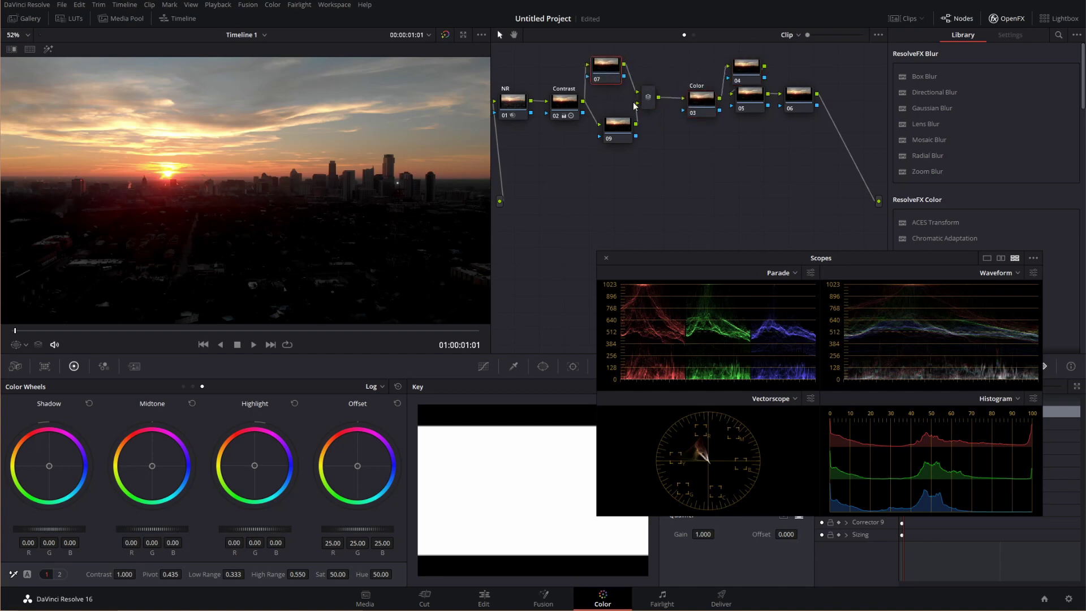
Shift the Contrast node up-left and space parallel nodes 06 and 08 apart, ending on node 08
left_click_drag(623, 131, 563, 107)
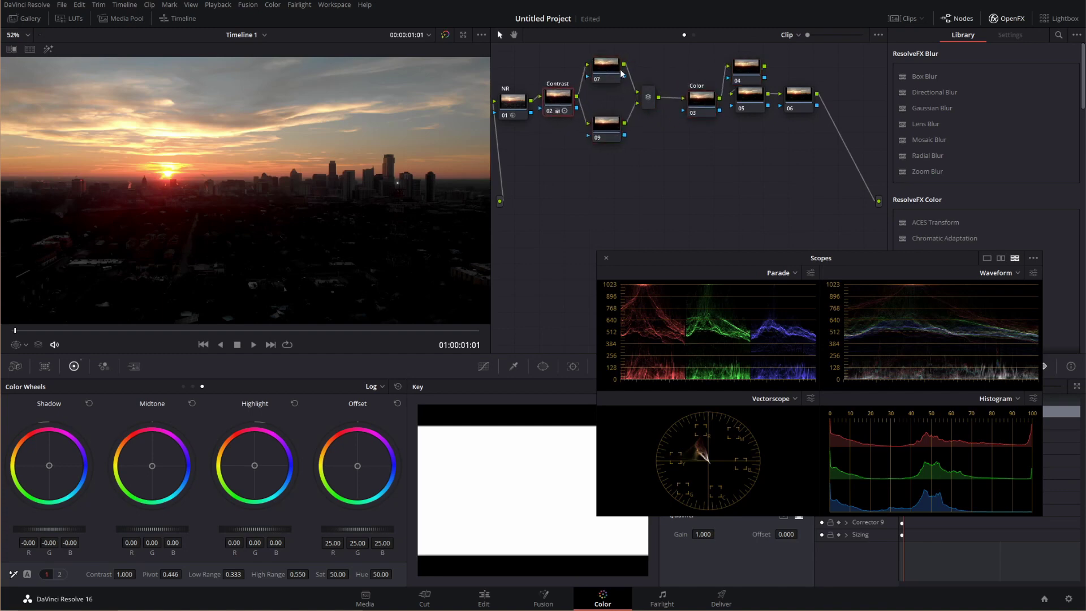
left_click(606, 77)
left_click_drag(609, 132, 610, 137)
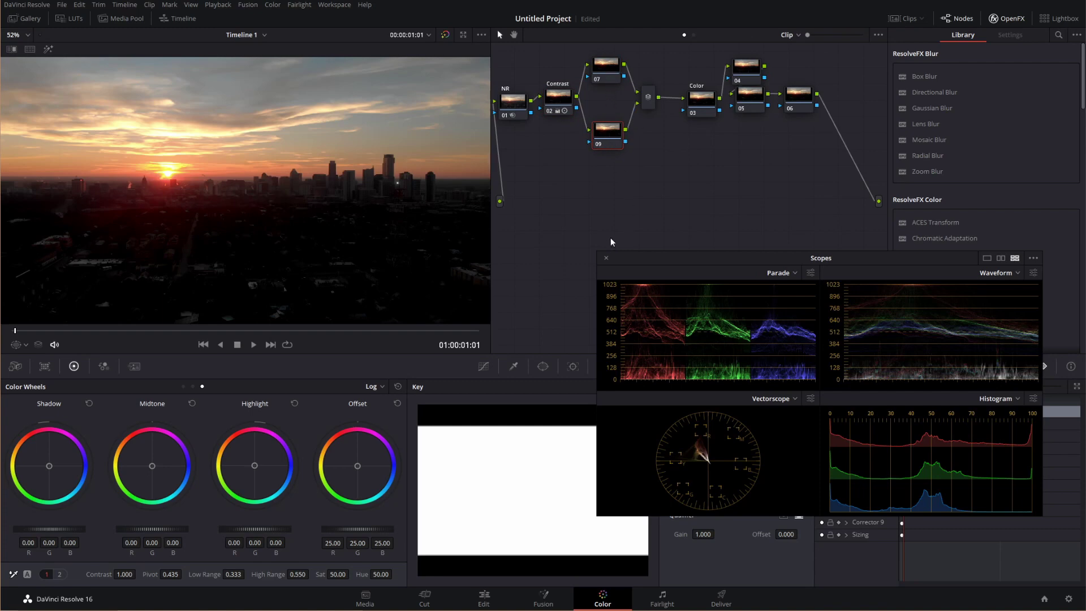
left_click_drag(609, 131, 604, 131)
left_click(611, 70)
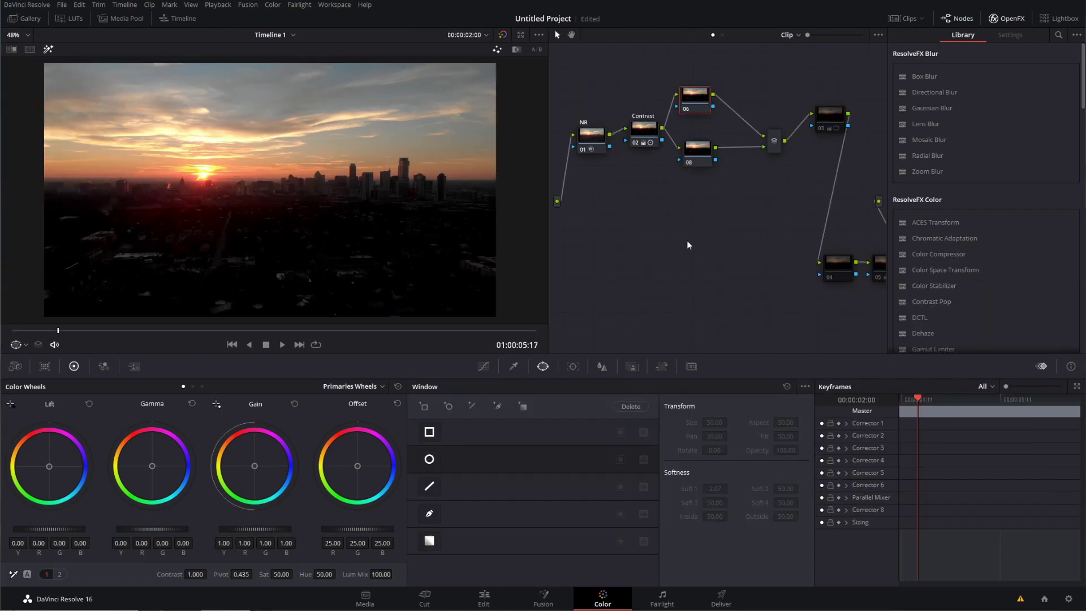
left_click_drag(696, 103, 697, 97)
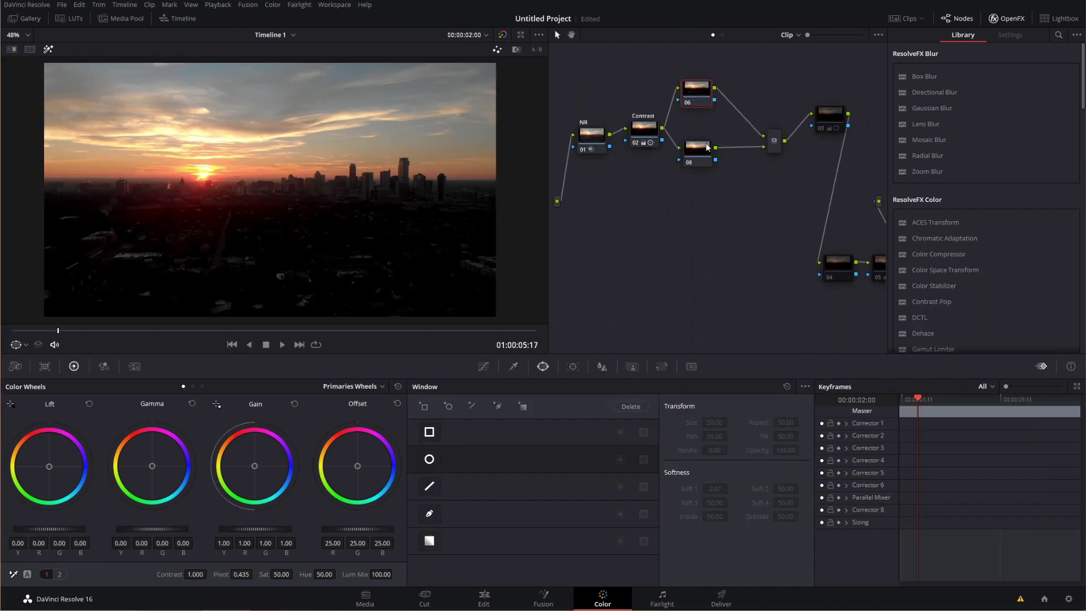
left_click_drag(707, 147, 707, 149)
left_click(700, 86)
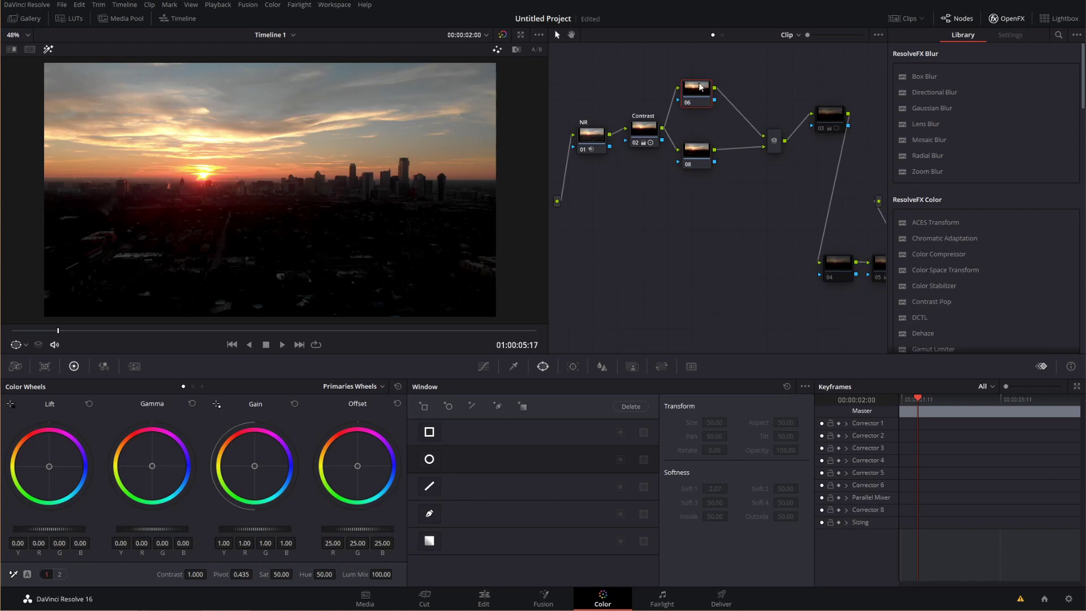
left_click_drag(700, 149, 702, 152)
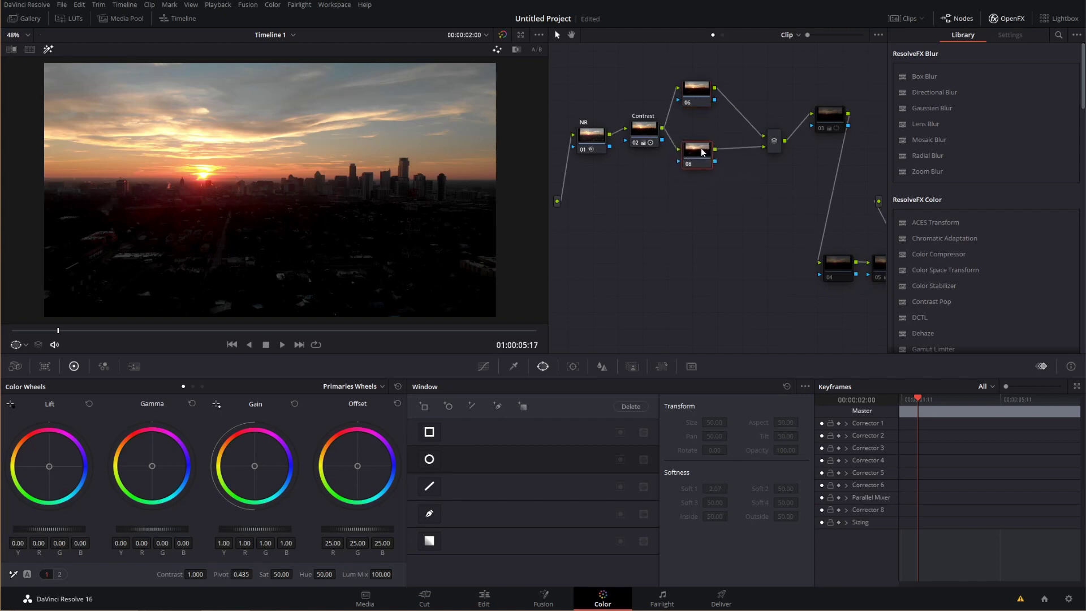
Key node 08 on luminance only, 0.0–56.4 with softness 2.6, isolating the dark city with Highlight matte
left_click(514, 368)
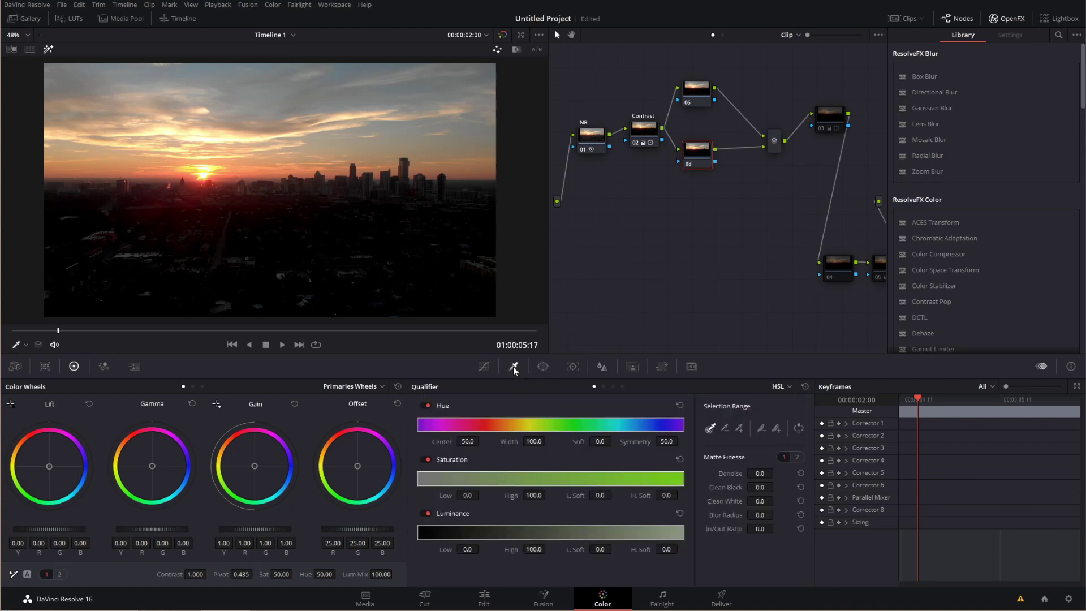
left_click(428, 405)
left_click(427, 460)
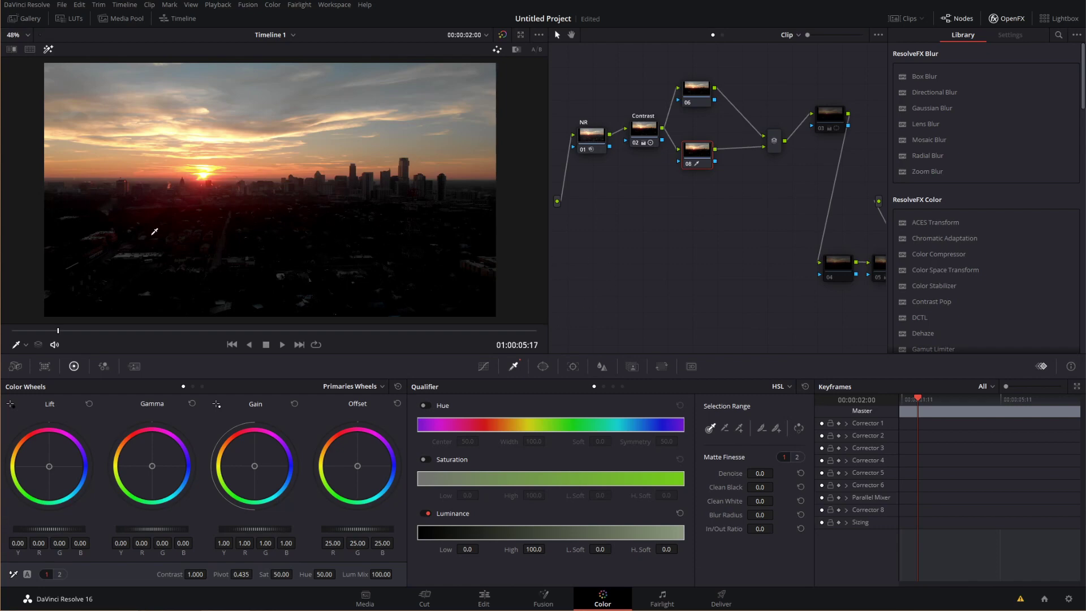
left_click_drag(121, 223, 436, 235)
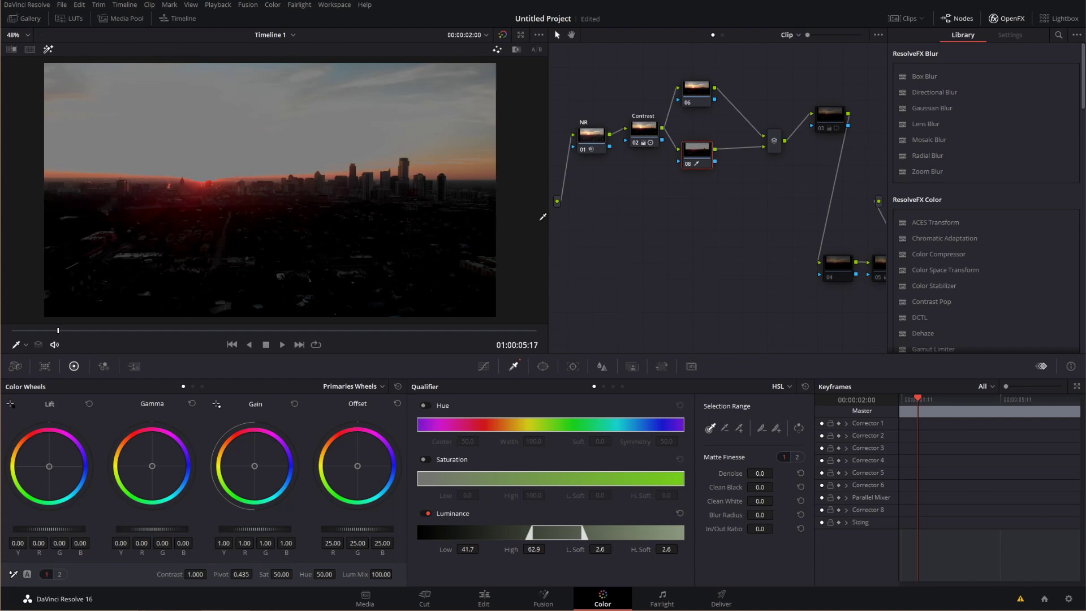
left_click(648, 131)
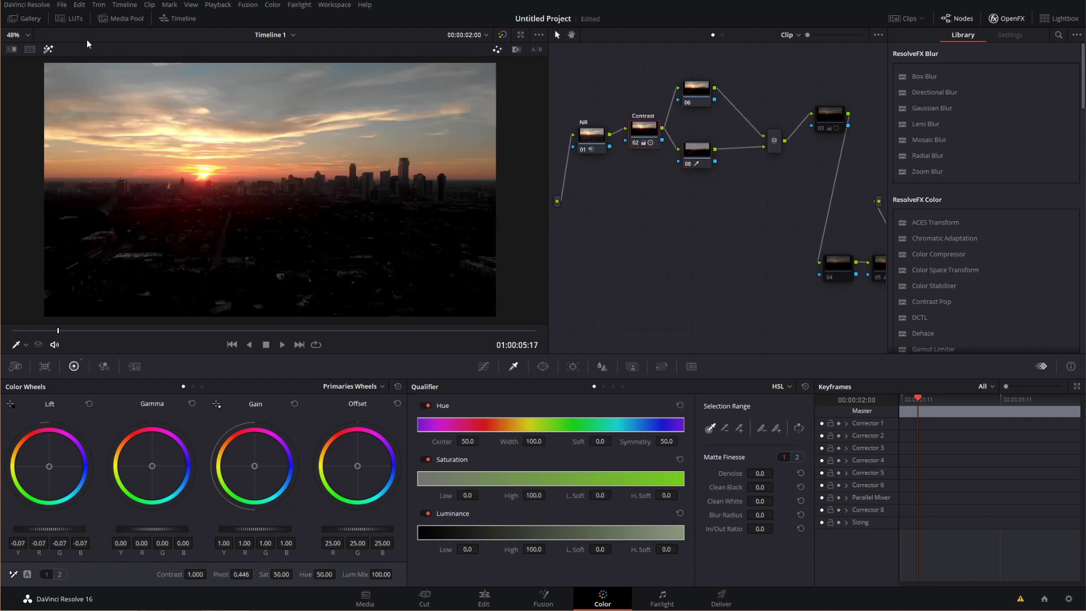
left_click(697, 150)
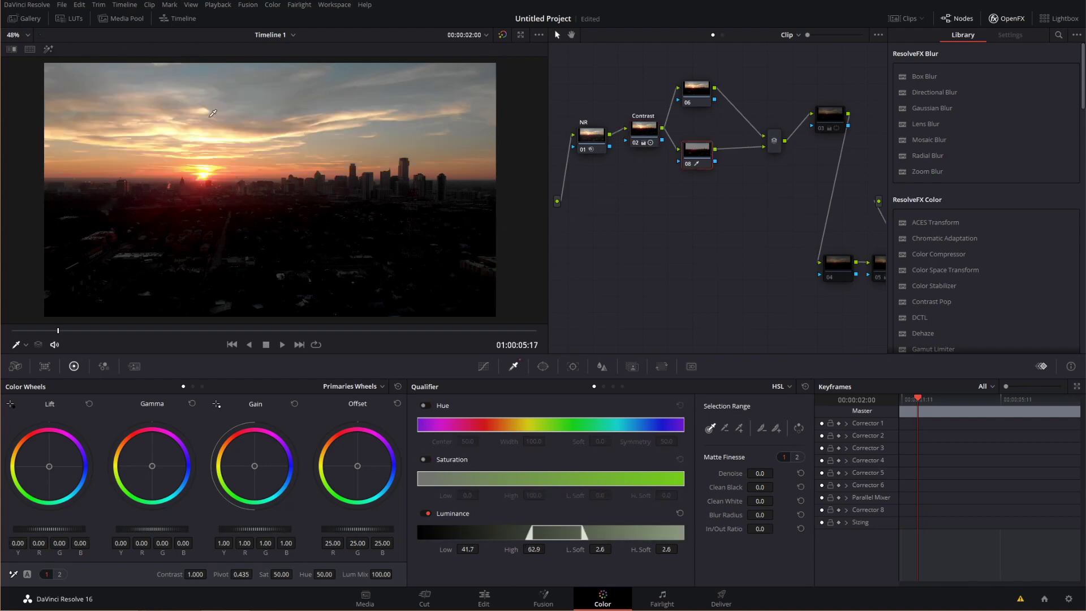
left_click(48, 50)
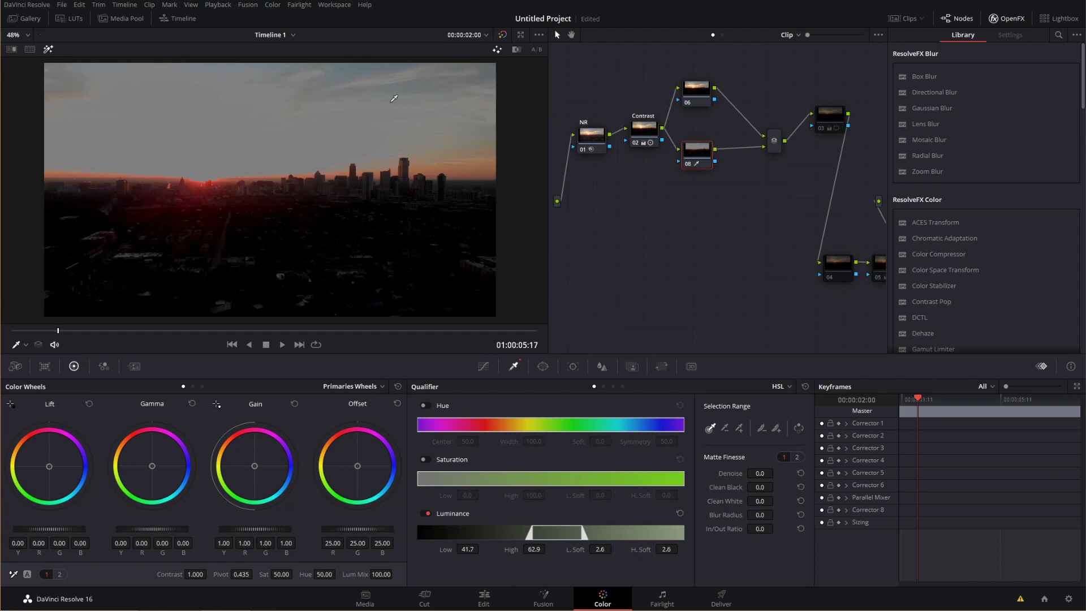
mouse_move(558, 534)
left_mouse_down()
mouse_move(509, 540)
mouse_move(650, 540)
mouse_move(492, 544)
mouse_move(560, 544)
mouse_move(512, 546)
mouse_move(540, 549)
mouse_move(499, 535)
mouse_move(564, 532)
left_mouse_up()
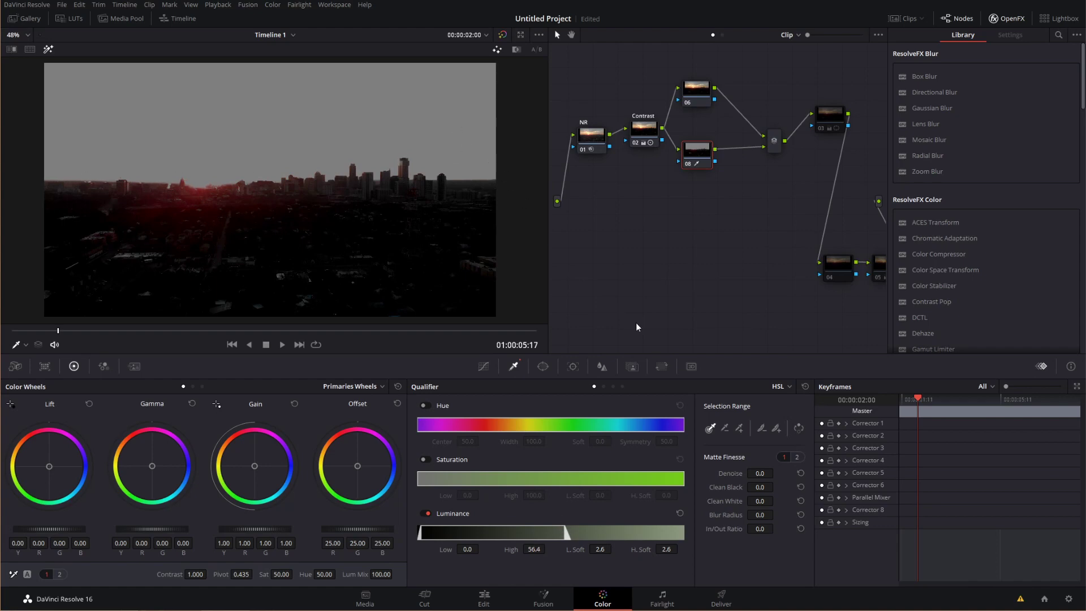
left_click(701, 97)
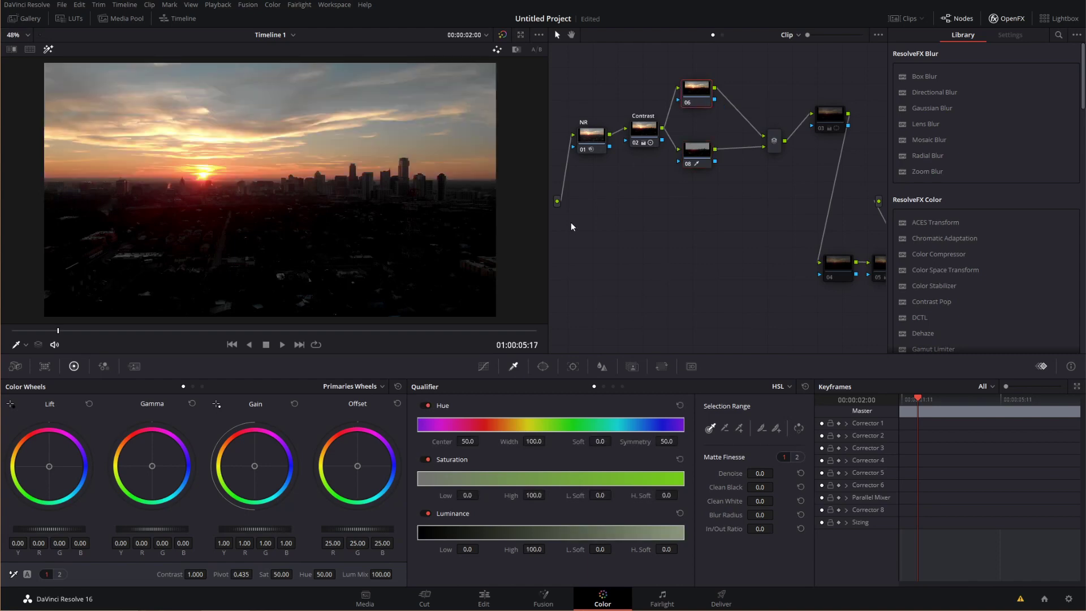
On node 06, disable Hue and Saturation and key the bright sky by luminance 57.3–78.5
left_click(427, 405)
left_click(427, 460)
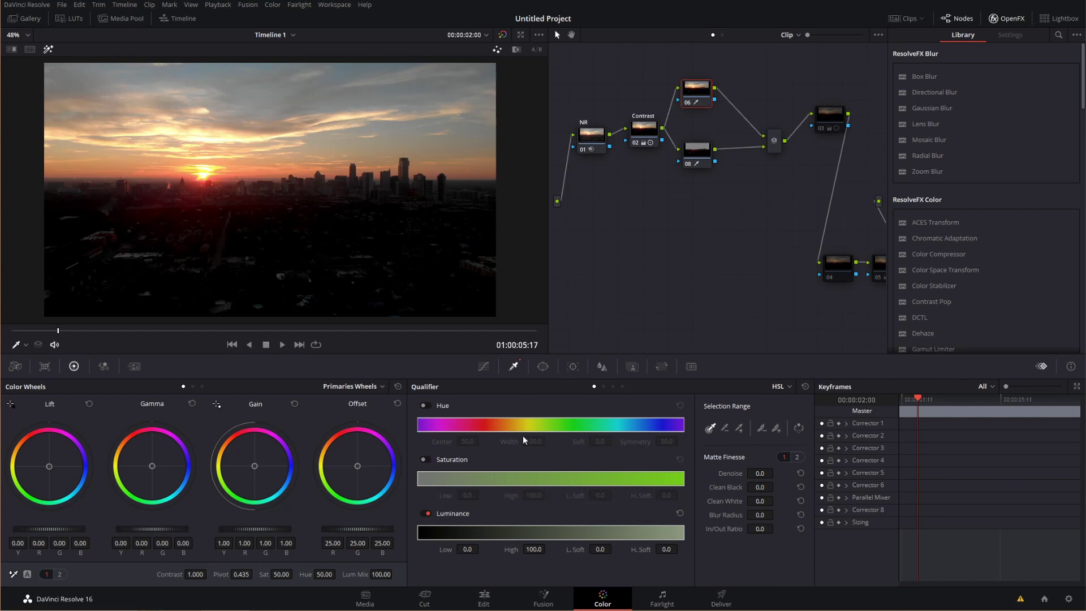
left_click_drag(149, 120, 462, 123)
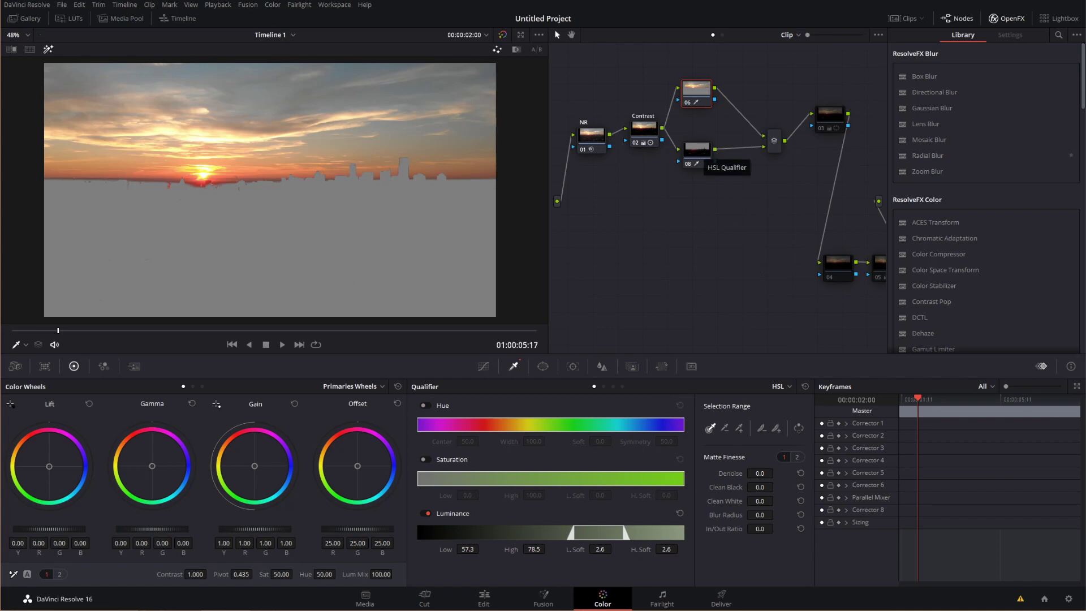
Open the video scopes and compare node 08's dark-city key with node 06's sky key
key("ctrl+shift+w")
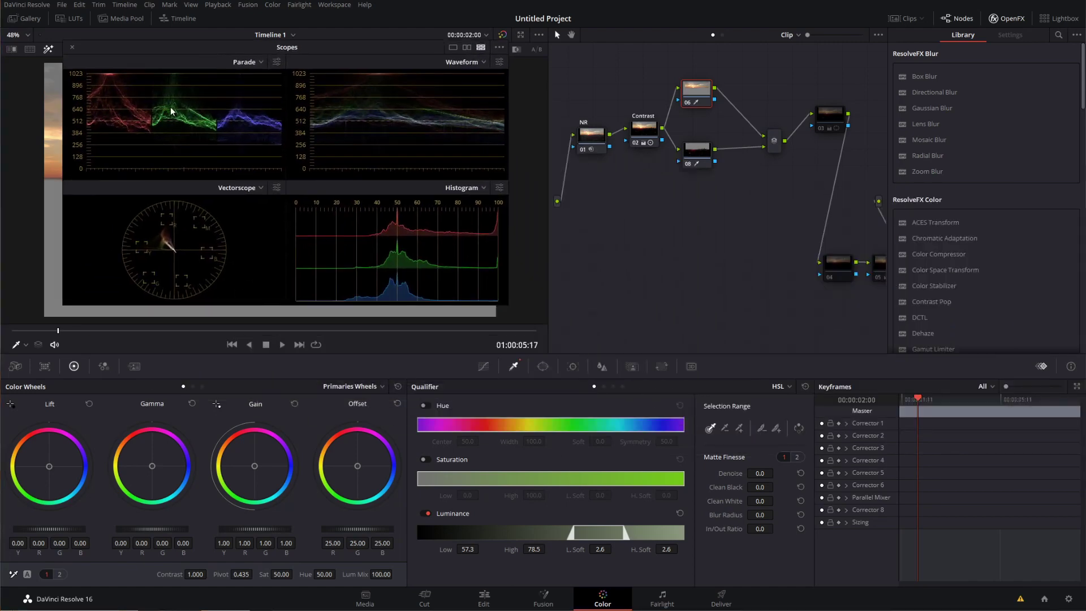
left_click(703, 153)
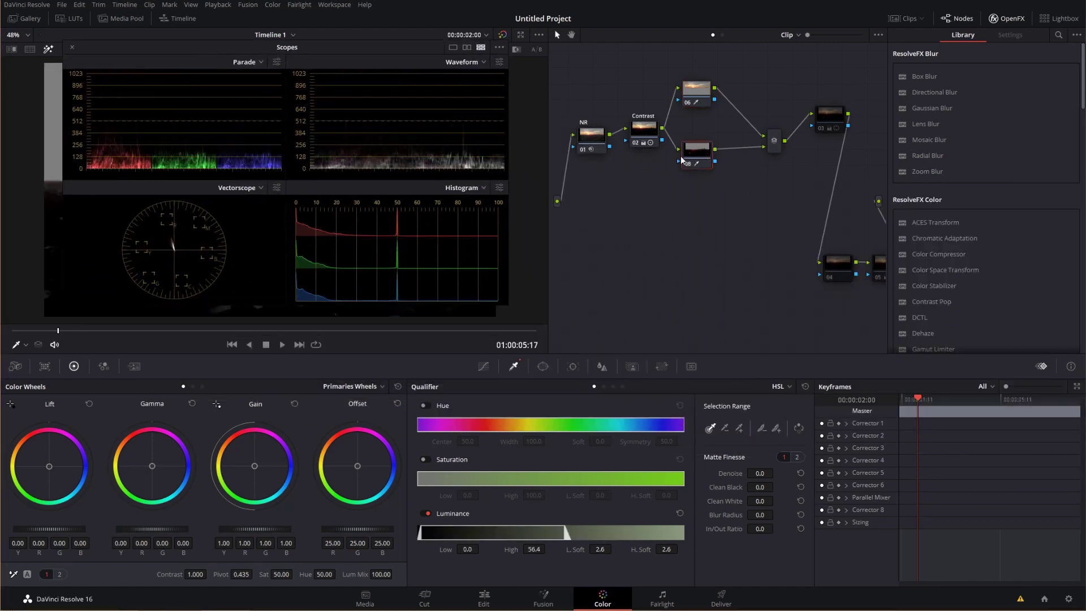
left_click(701, 89)
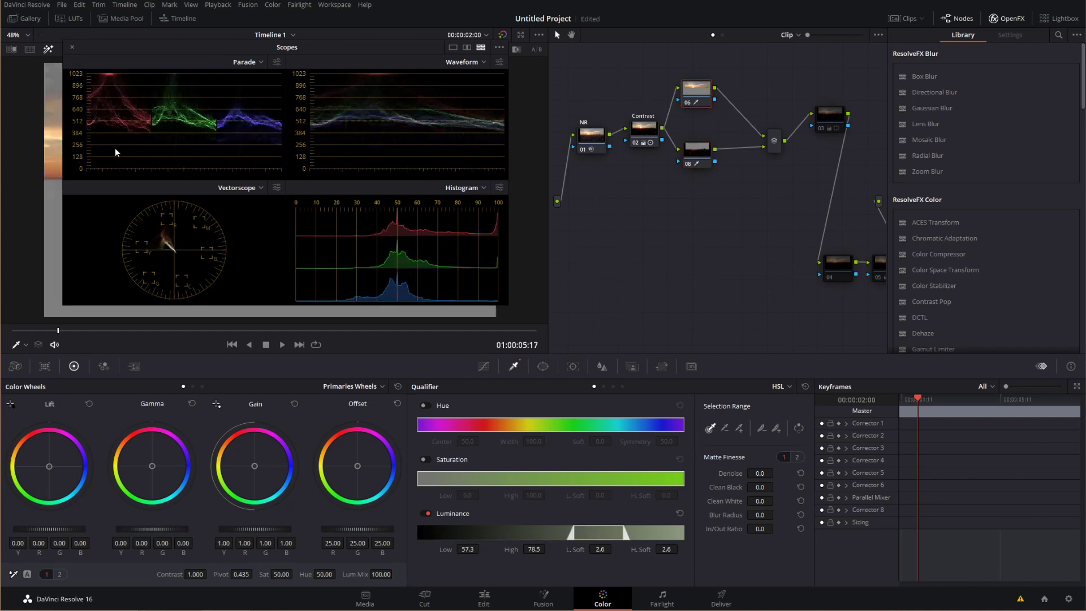
left_click(689, 146)
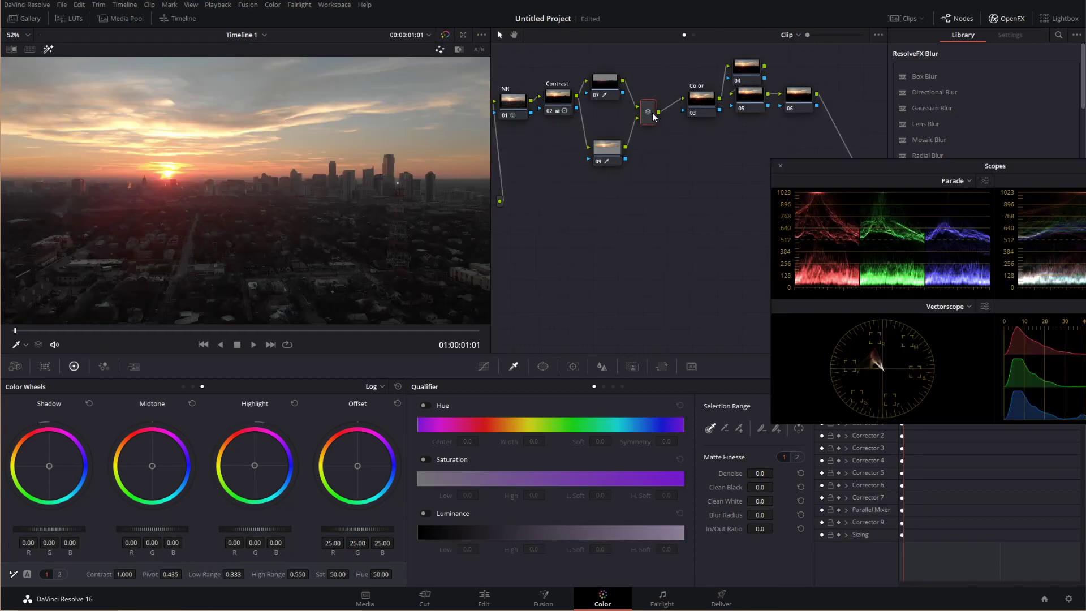
Push node 07's darks toward blue and node 09's bright sky orange (59.80/22.56/-53.72)
left_click(599, 84)
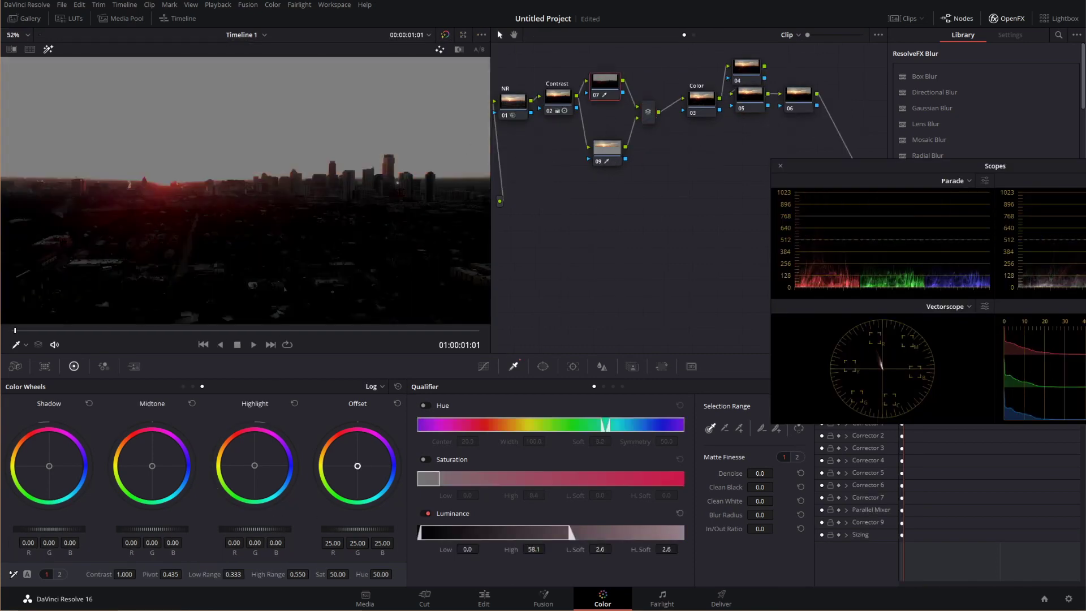
left_click_drag(357, 466, 408, 467)
left_click(606, 149)
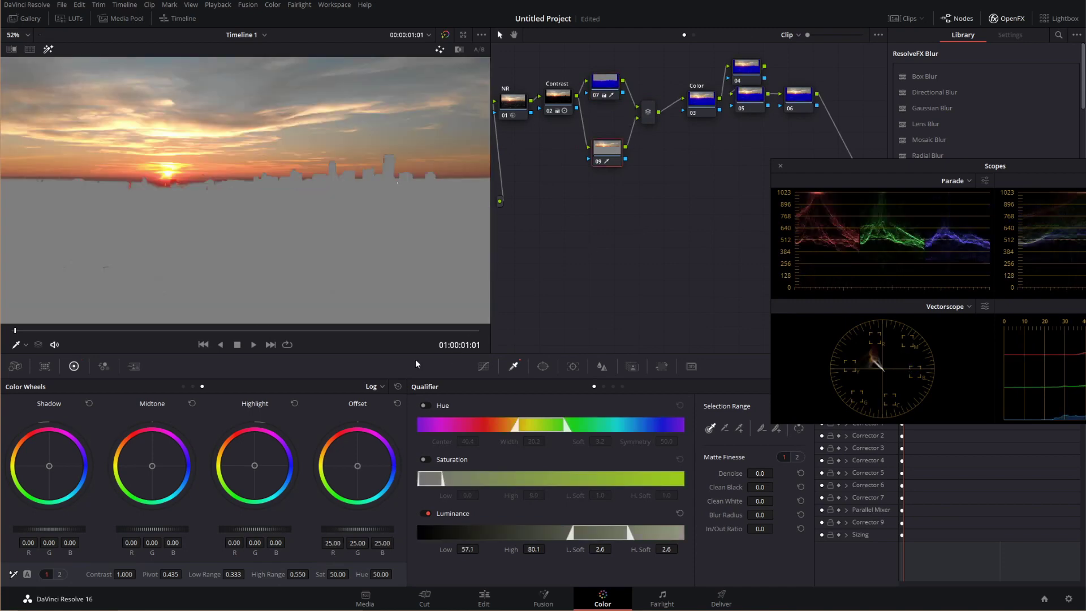
left_click_drag(360, 469, 324, 448)
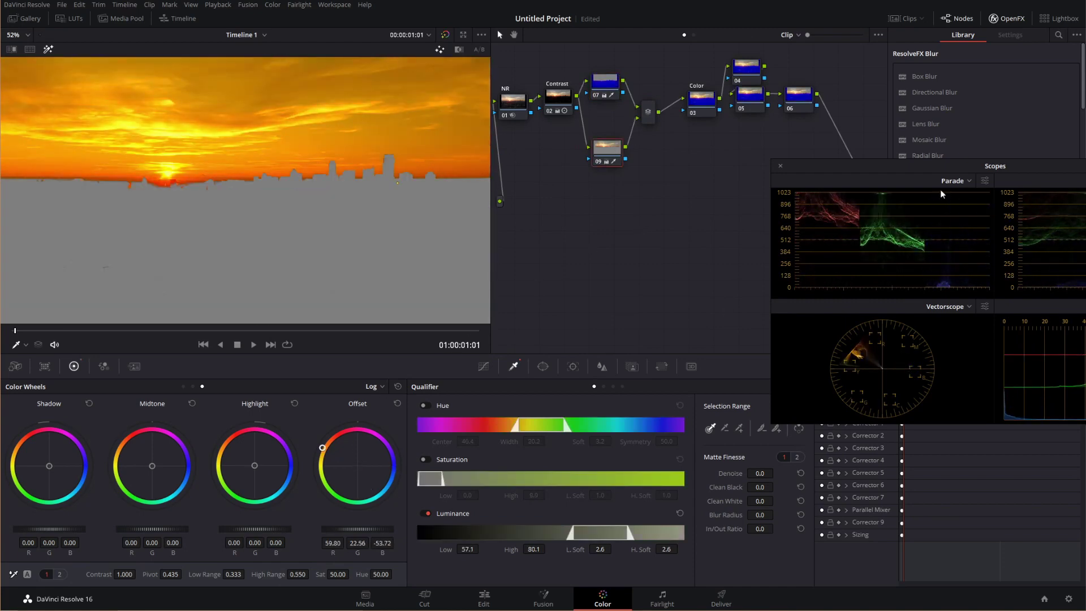
Review the combined grade at node 03, nudge the layer mixer node left, and reselect node 09
left_click(701, 106)
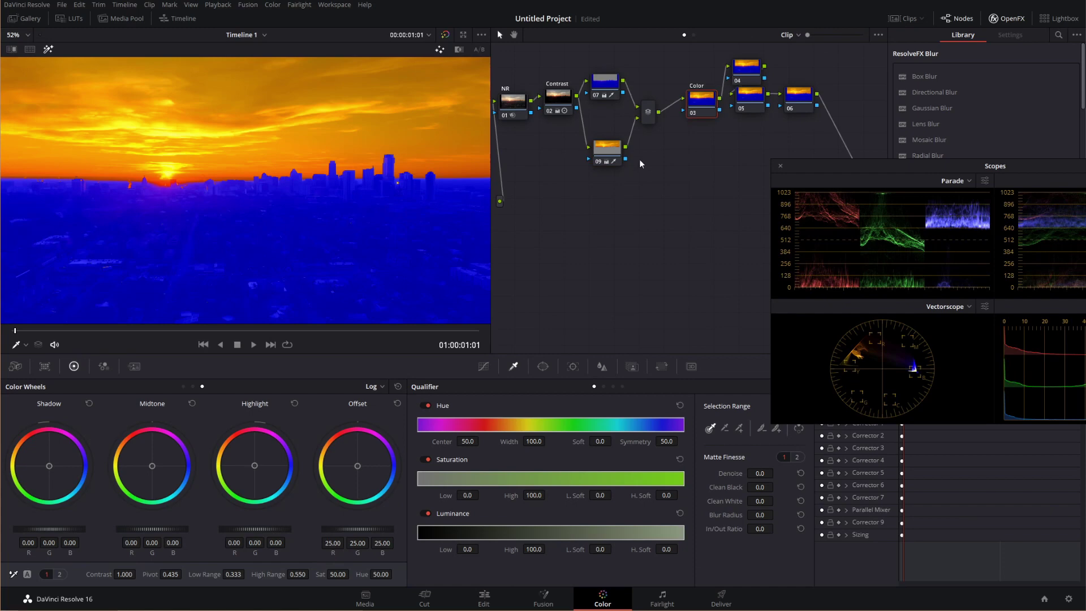
left_click_drag(649, 111, 641, 113)
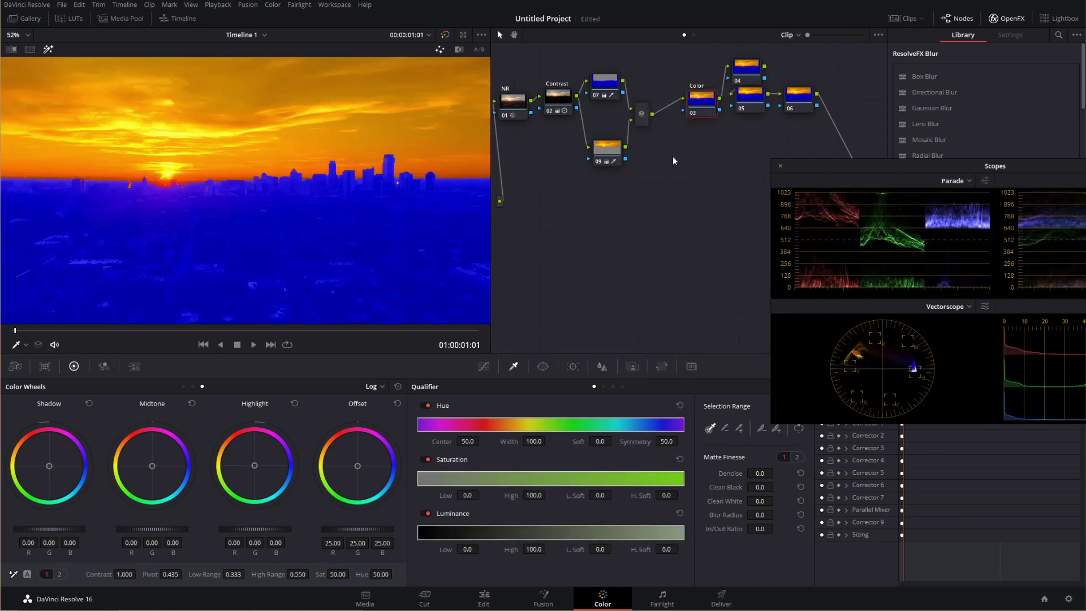
left_click(601, 157)
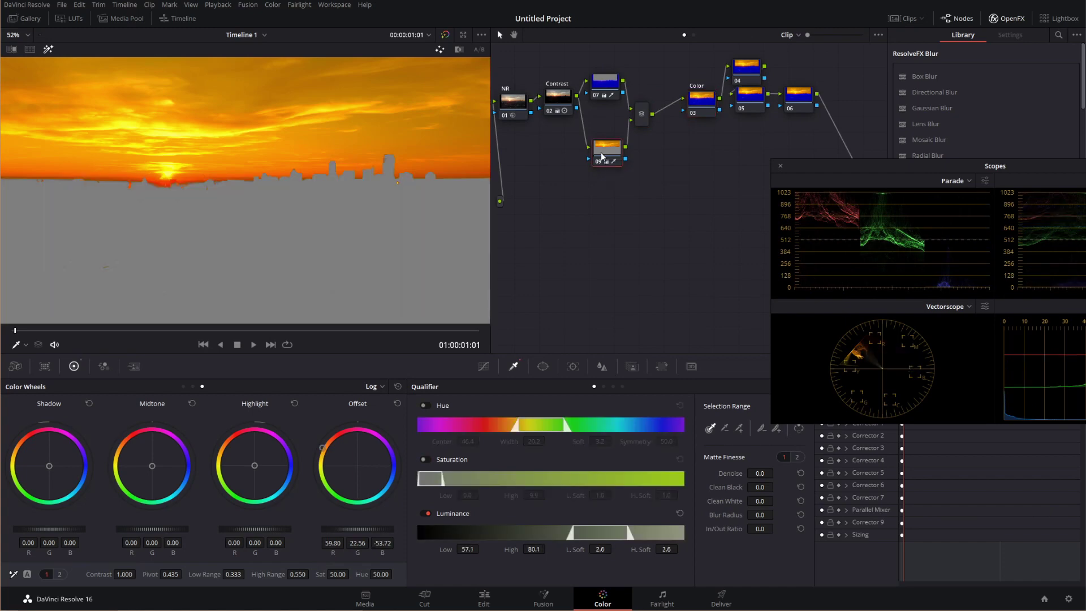
left_click(701, 100)
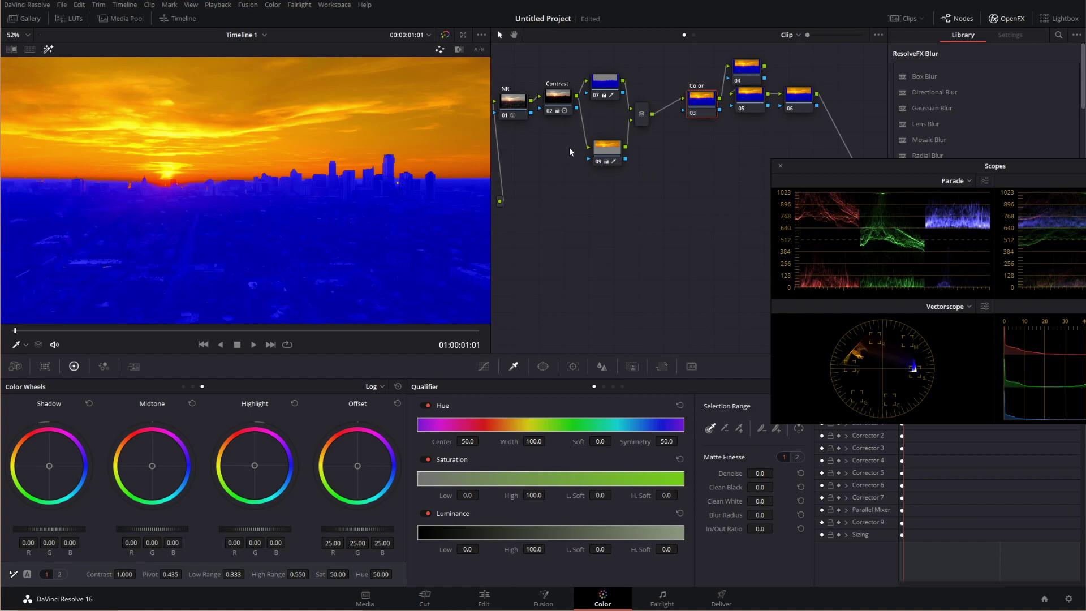
left_click(609, 151)
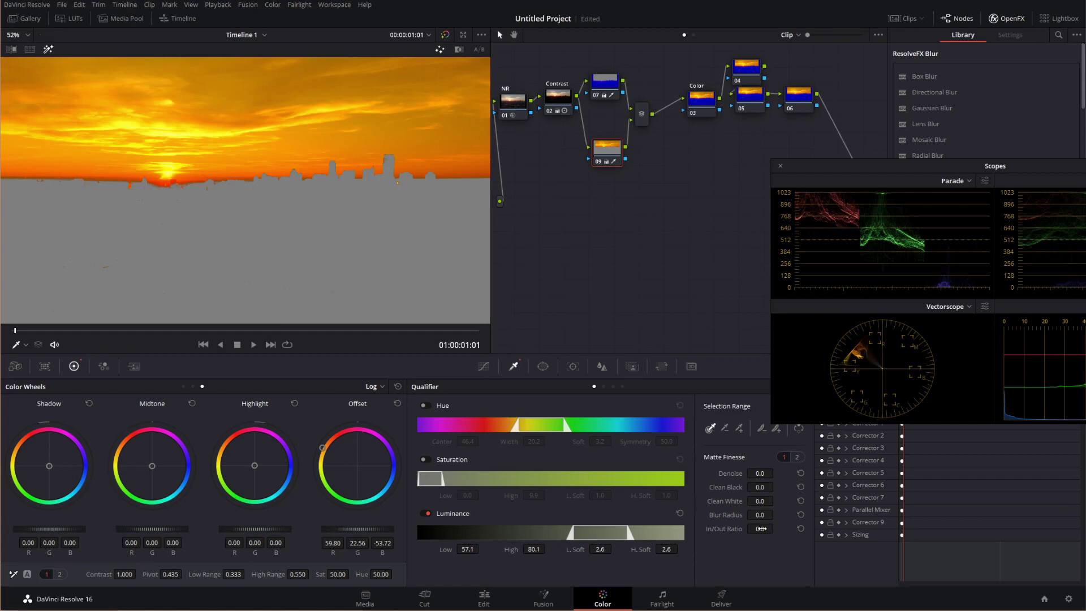
Set Blur Radius to 158.8 on node 09's sky matte and 94.1 on node 07's dark matte, then compare
left_click_drag(759, 514, 776, 514)
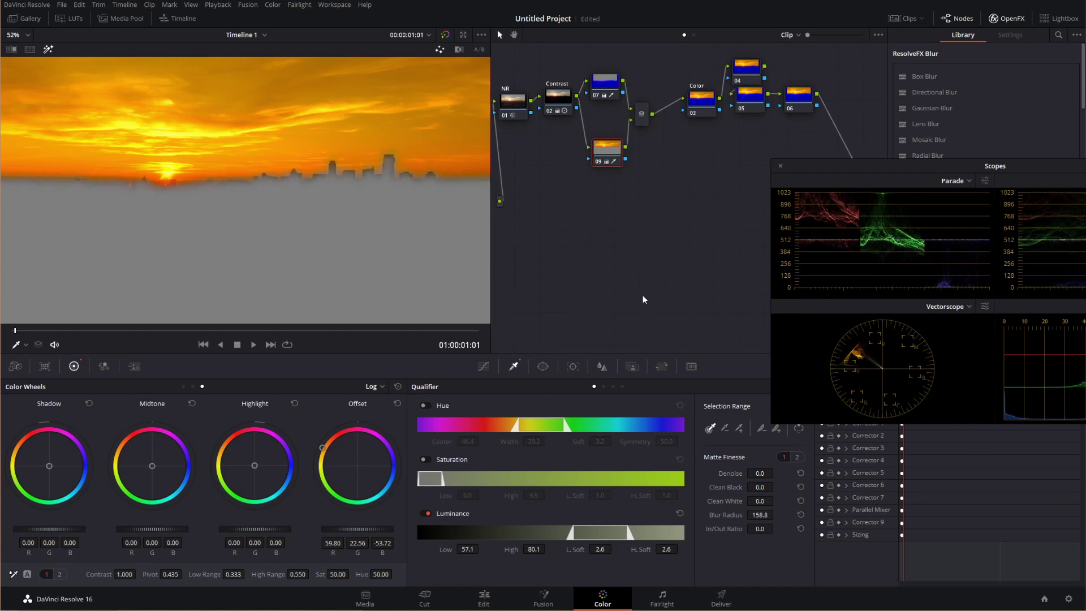
left_click(604, 84)
left_click_drag(776, 514, 776, 514)
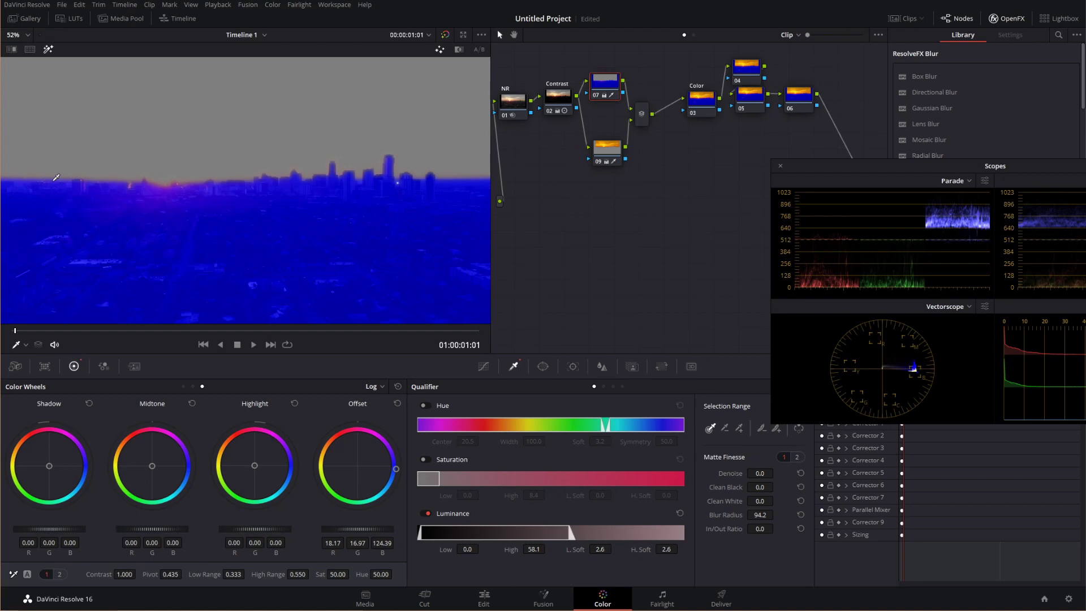
left_click(698, 102)
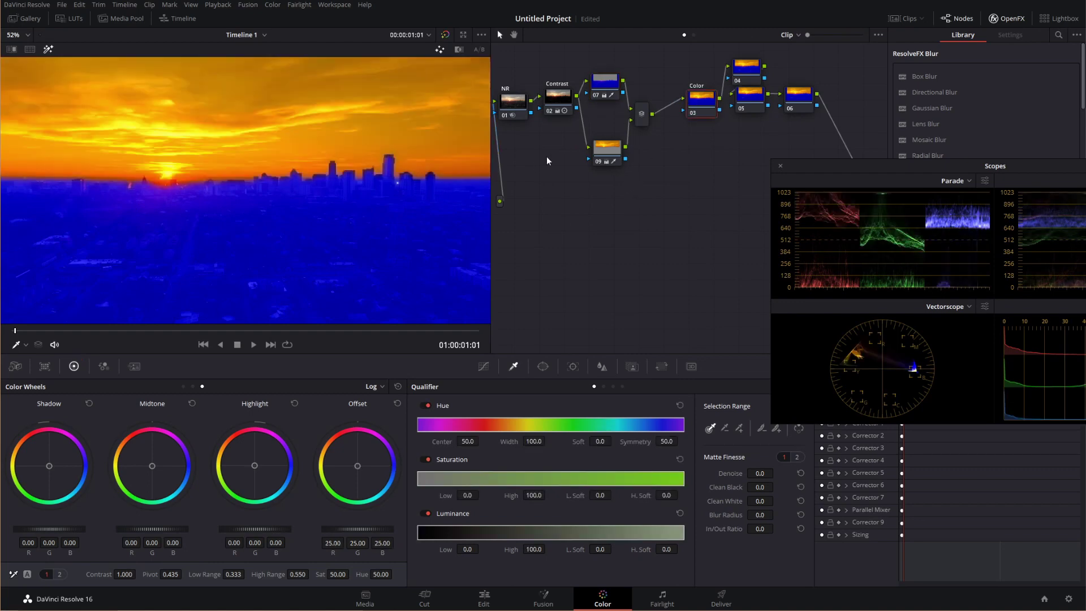
left_click(606, 149)
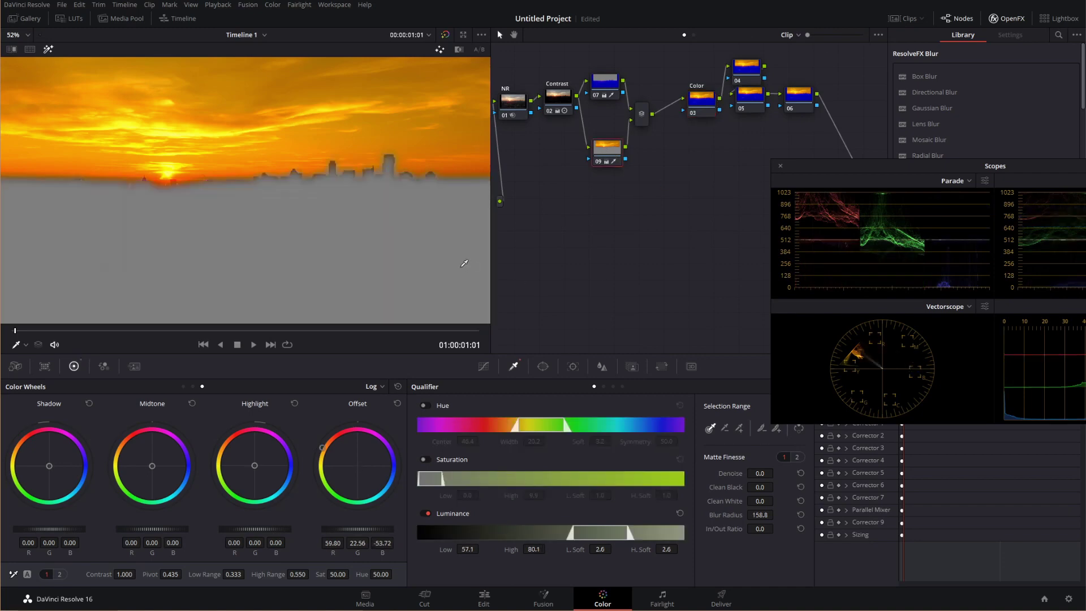
left_click(595, 89)
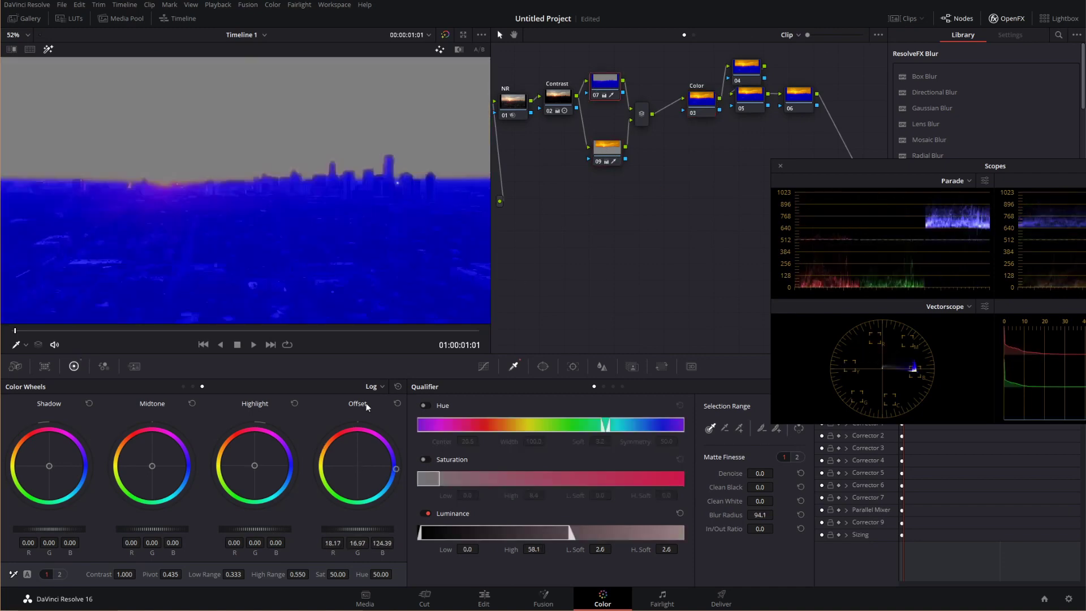
Reset the darks' blue Offset and compare node 09's sky grade with the combined grade
left_click(398, 403)
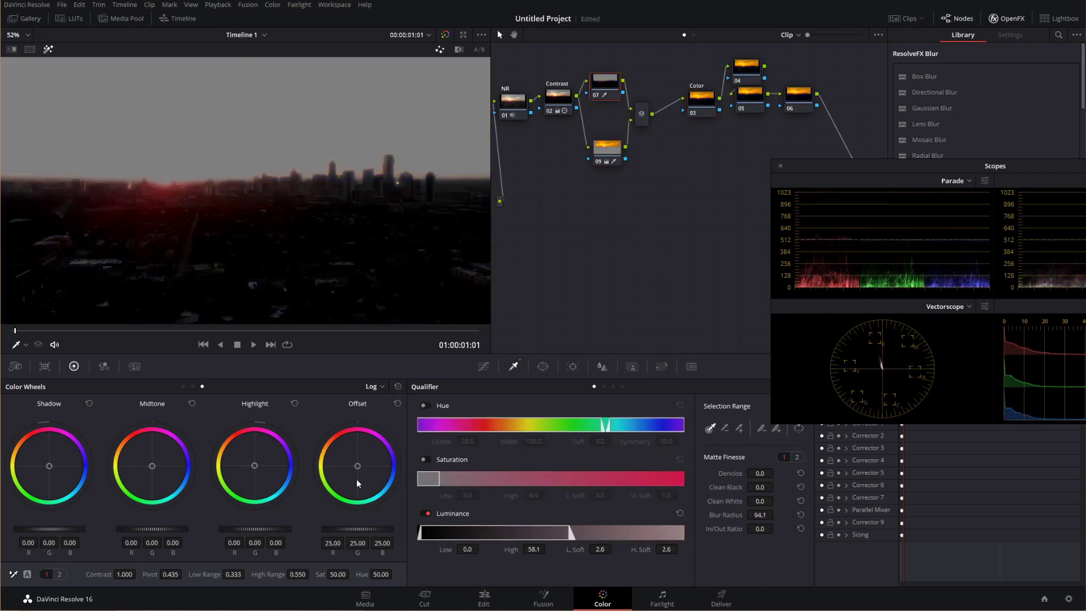
left_click(604, 149)
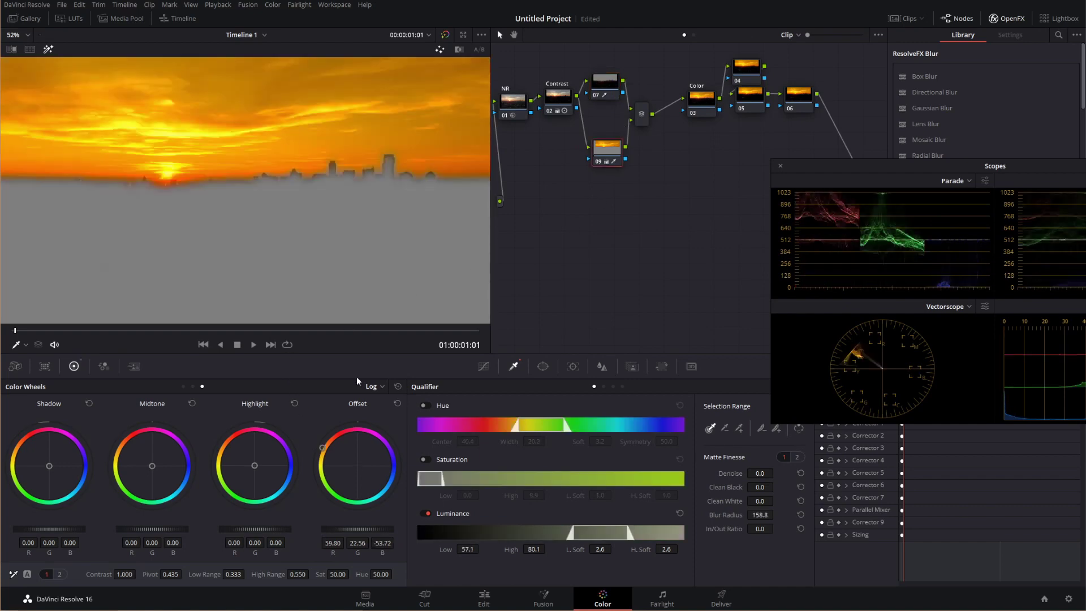
left_click(702, 110)
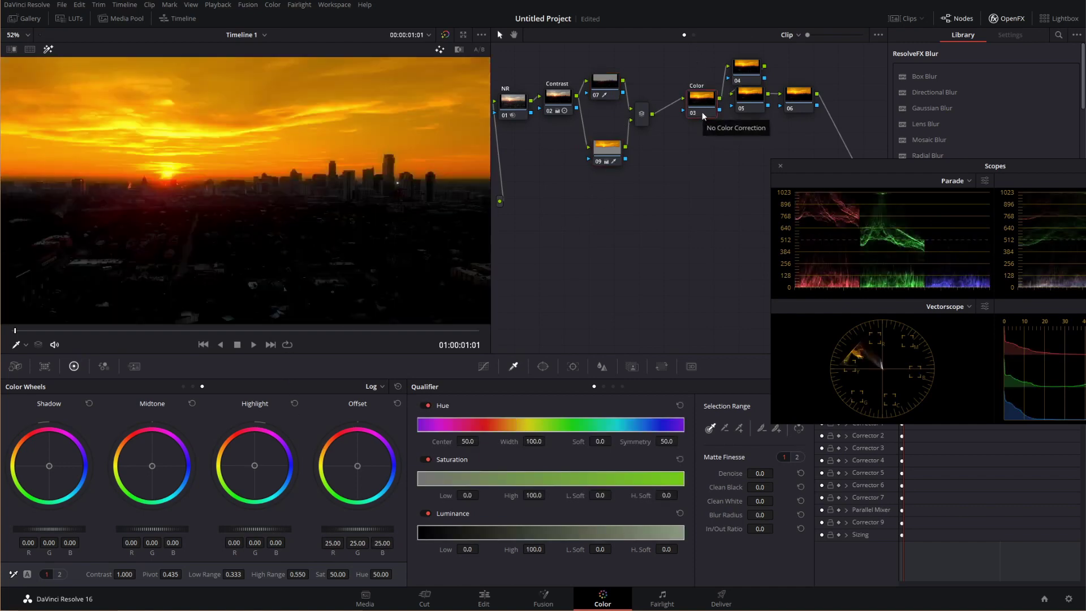
left_click(597, 149)
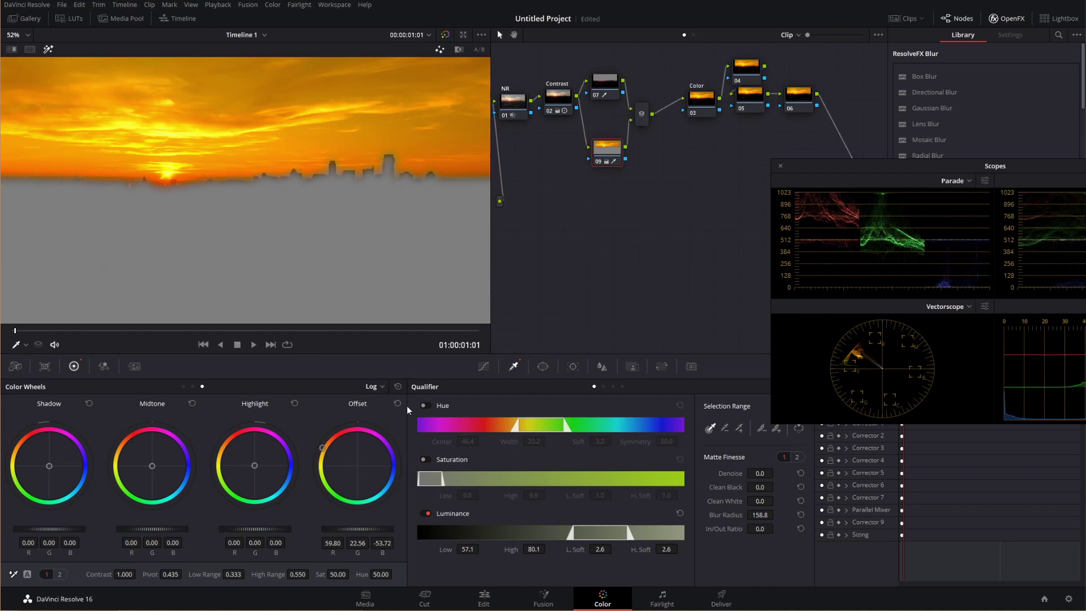
On node 07, switch to Primaries Wheels and ease the Lift master down to 0.01
key("shift+semicolon")
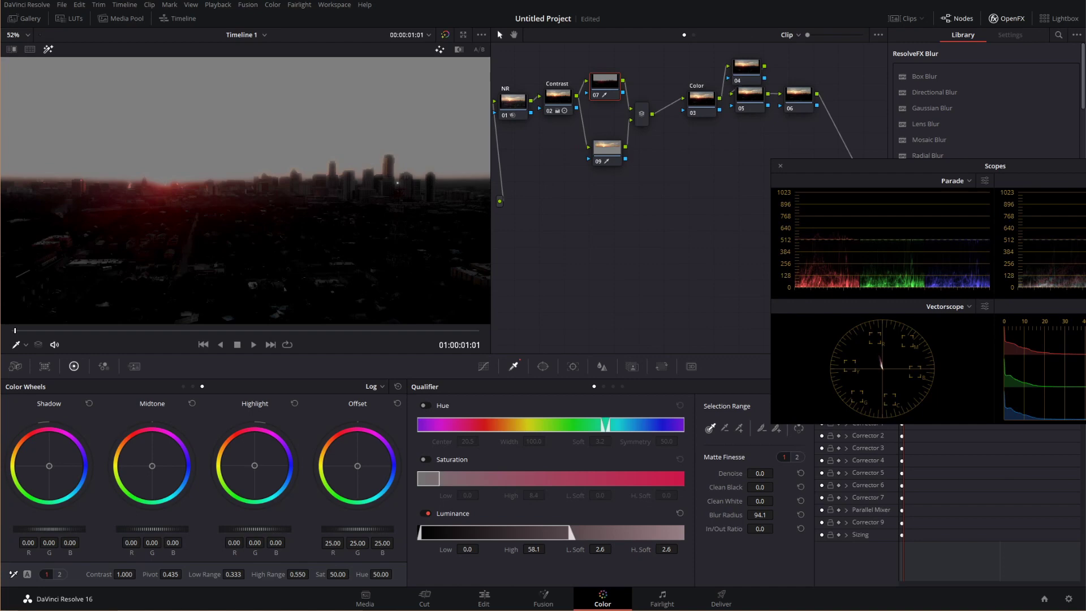
left_click_drag(49, 529, 45, 529)
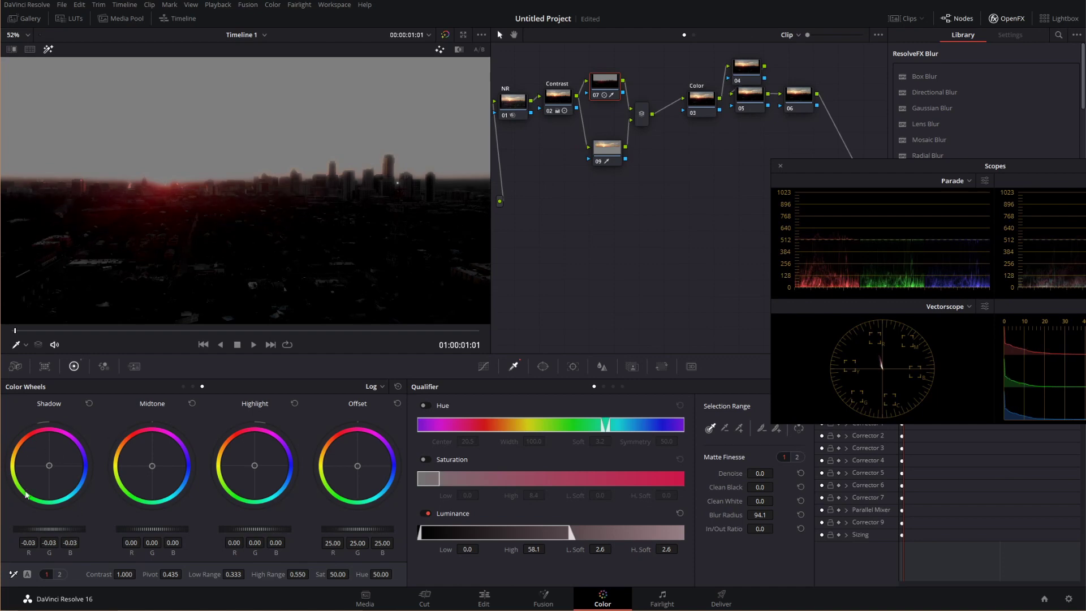
left_click(383, 387)
left_click(403, 401)
left_click_drag(65, 530, 67, 529)
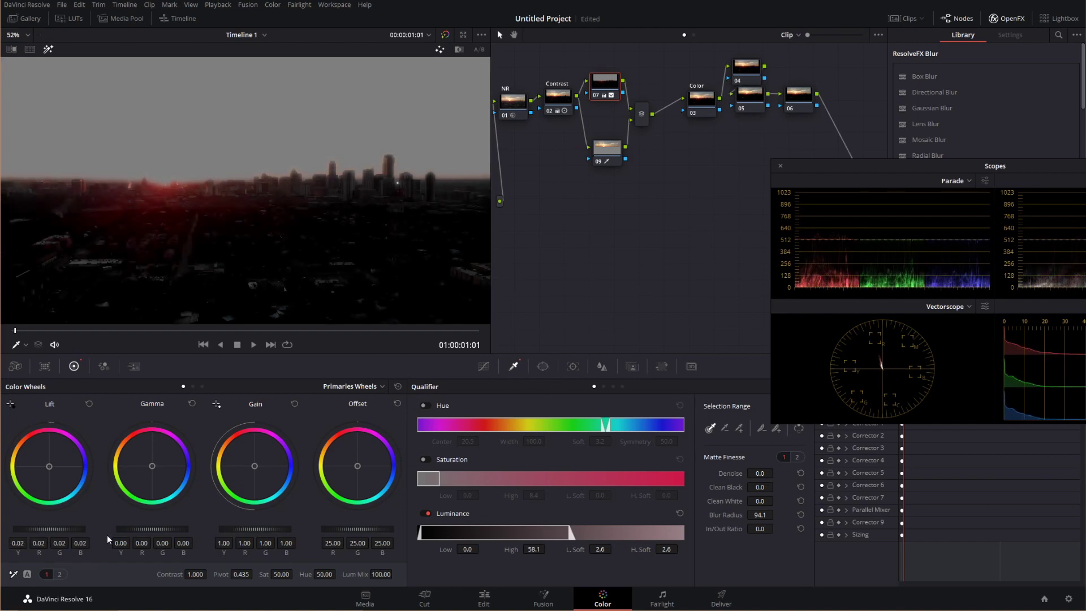
left_click(381, 386)
left_click(357, 421)
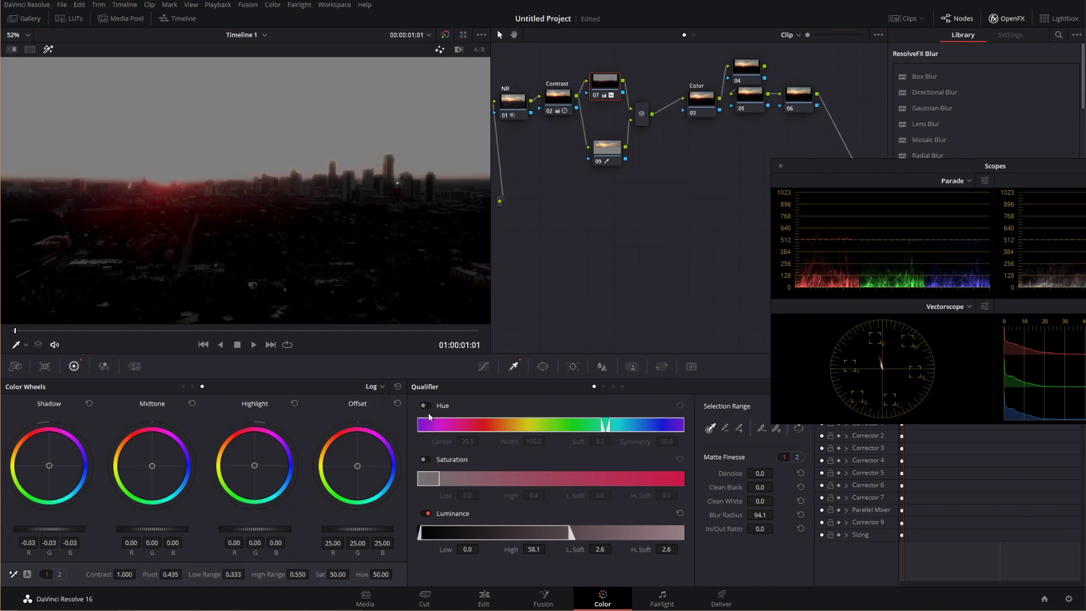
left_click(373, 387)
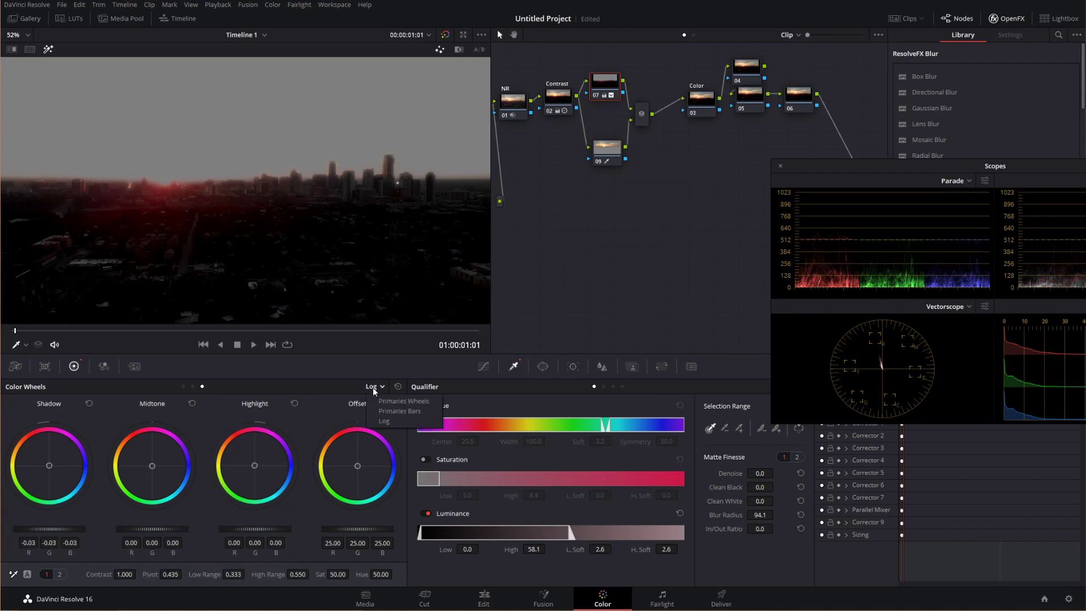
left_click(375, 405)
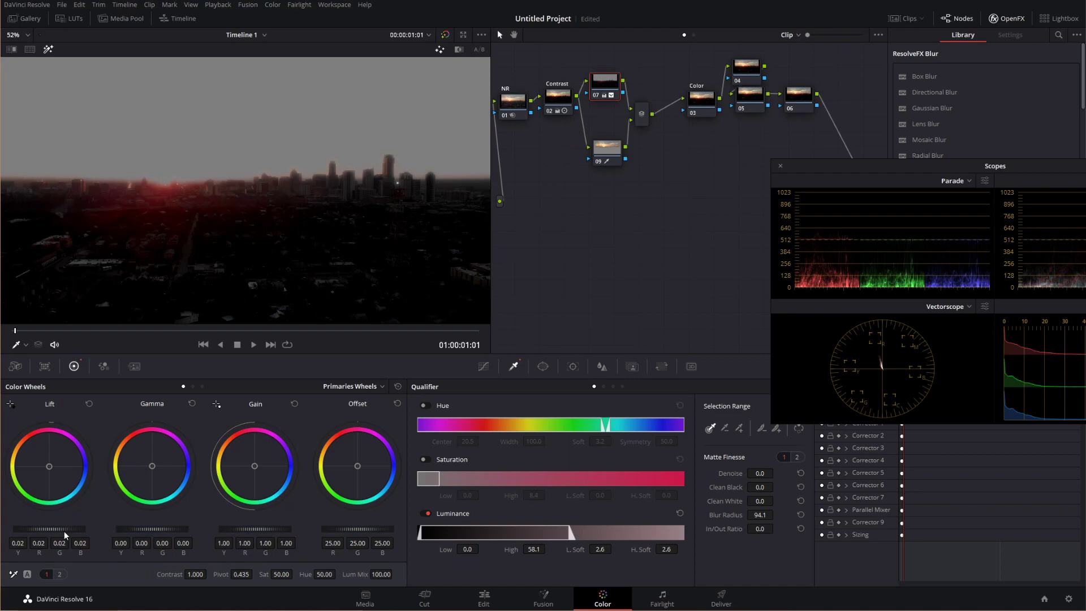
left_click_drag(50, 529, 45, 529)
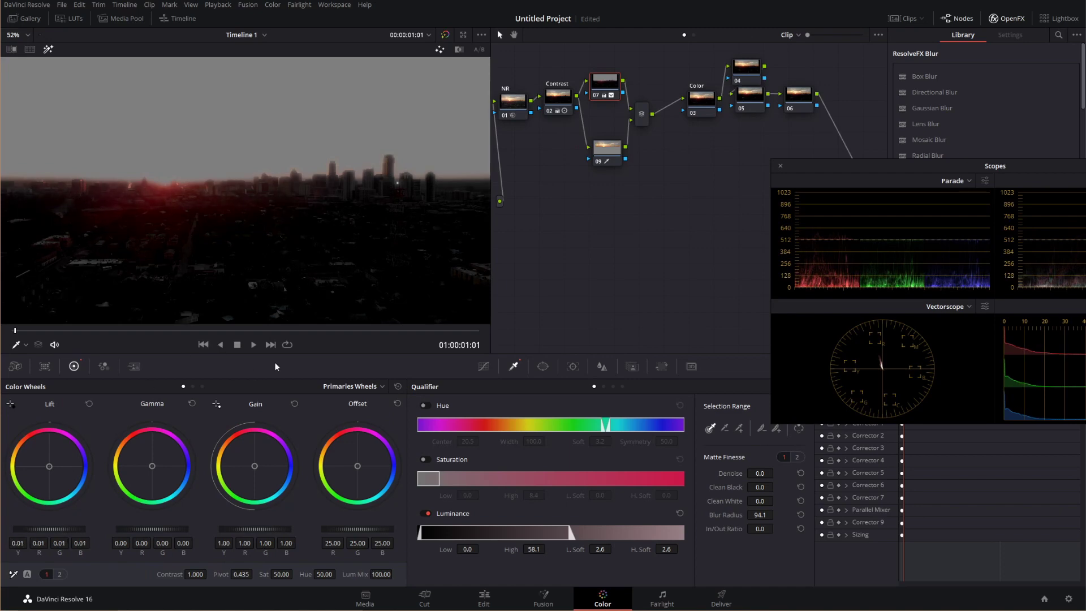
Select the bright-sky node 09 and move the Contrast node lower in the graph
scroll(332, 252, "up", 10)
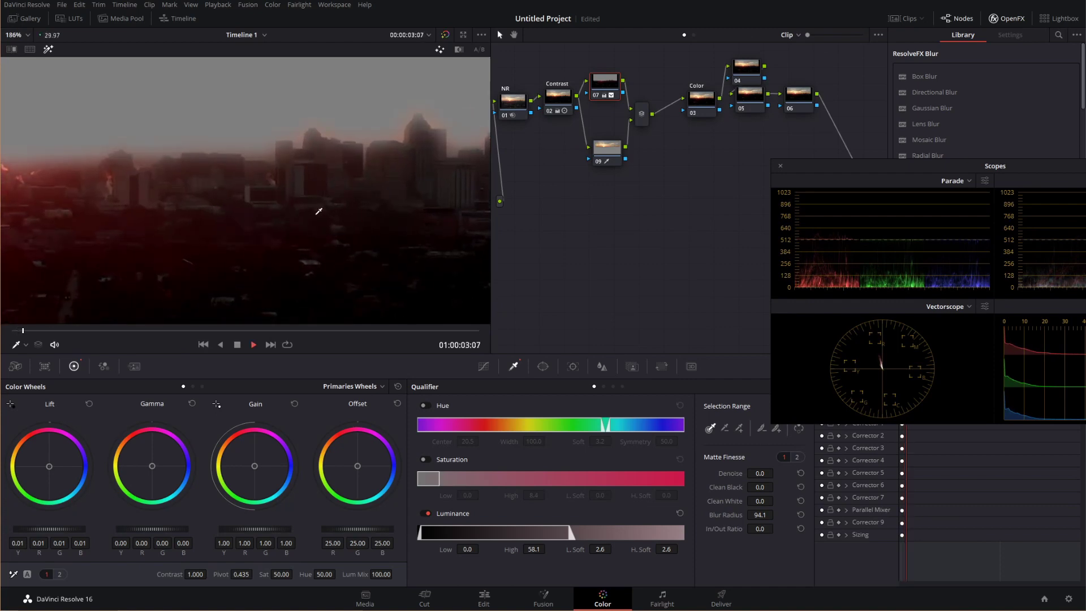
scroll(260, 238, "down", 8)
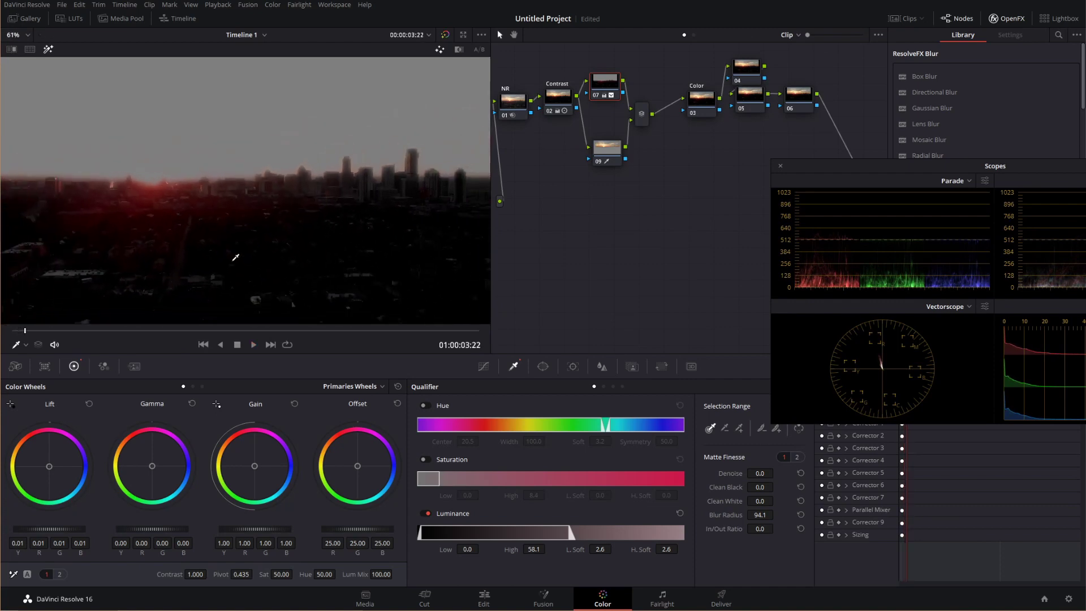
scroll(236, 257, "up", 1)
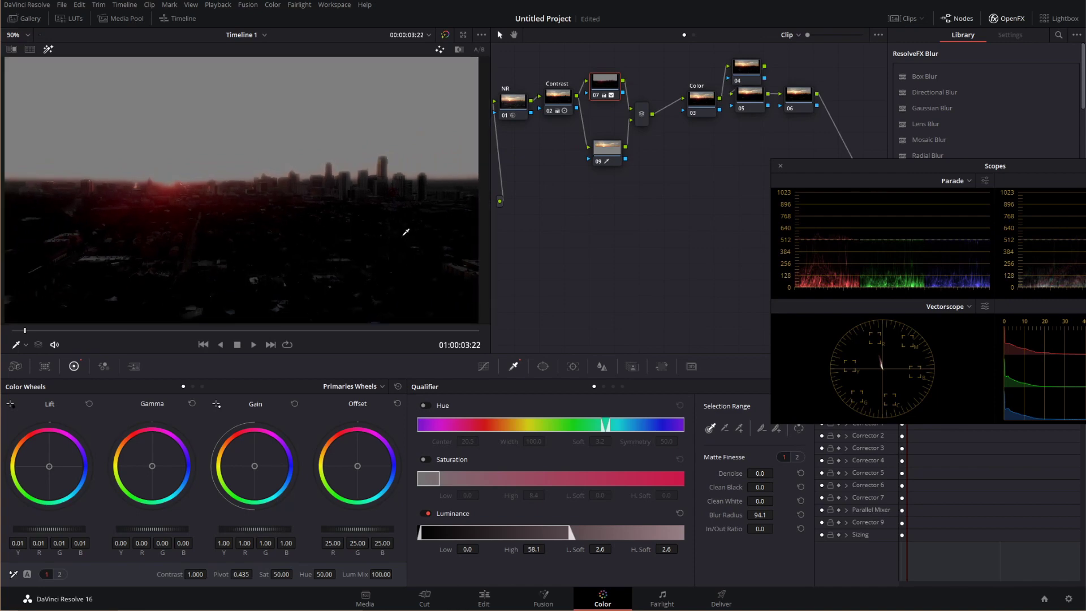
left_click(607, 148)
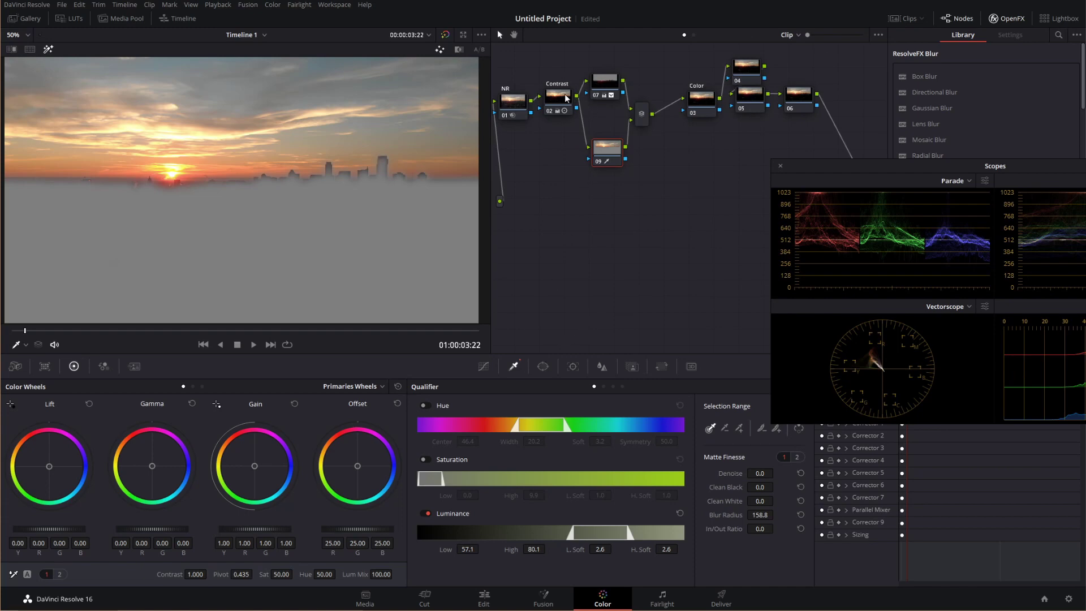
left_click_drag(564, 97, 563, 117)
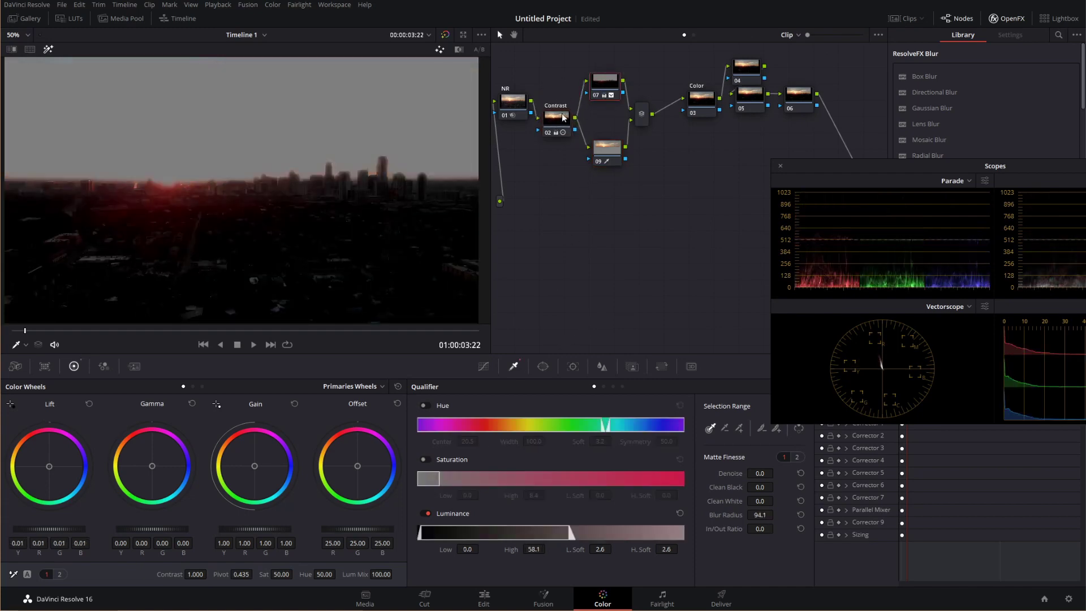
Nudge node 09 up in the graph and lower its Lift master to about -0.03
left_click(608, 151)
left_click_drag(612, 151, 610, 143)
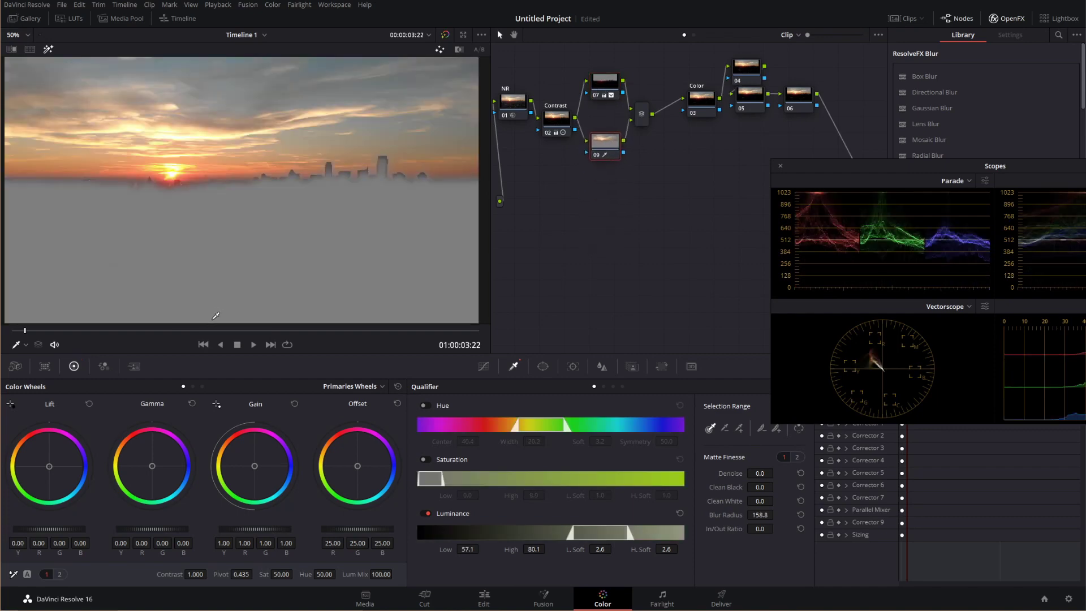
left_click_drag(88, 528, 78, 528)
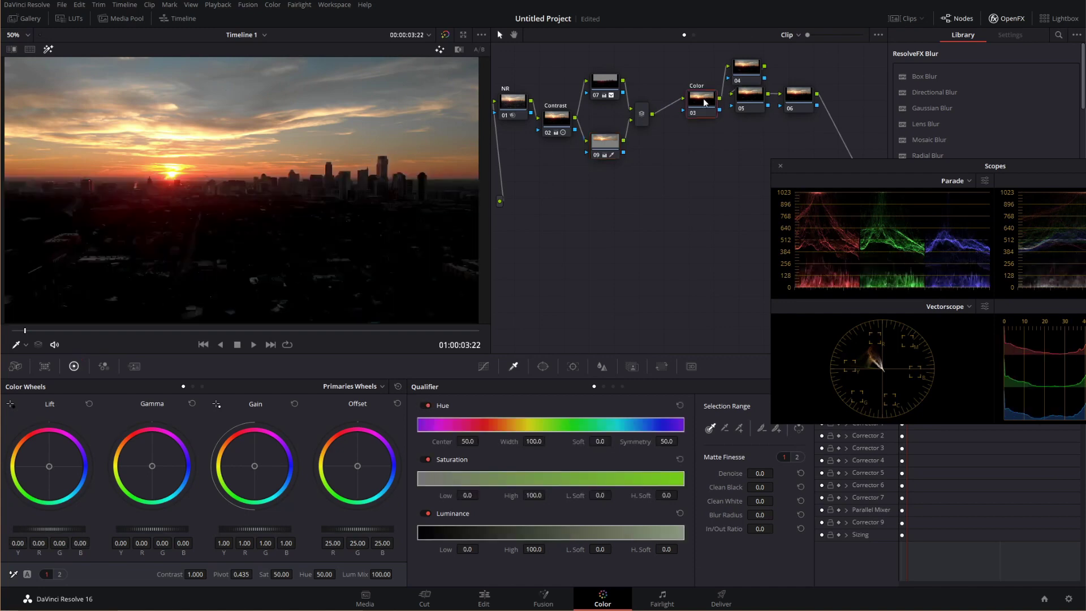
Save the project, then raise node 07's Lift to 0.03 to brighten the dark city
left_click(706, 100)
key("ctrl+s")
left_click(602, 86)
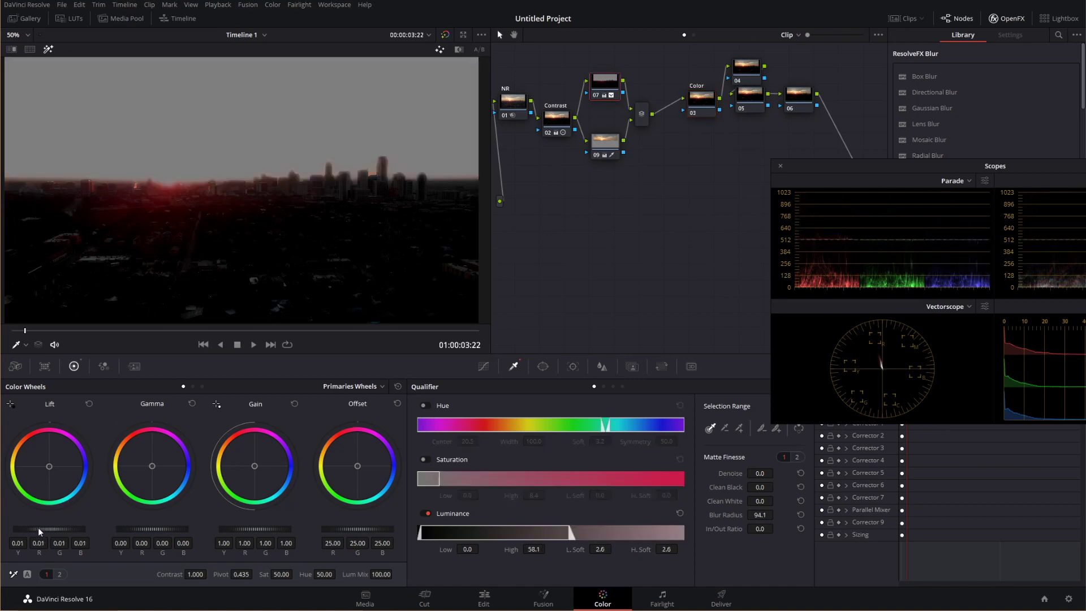
left_click_drag(38, 527, 50, 527)
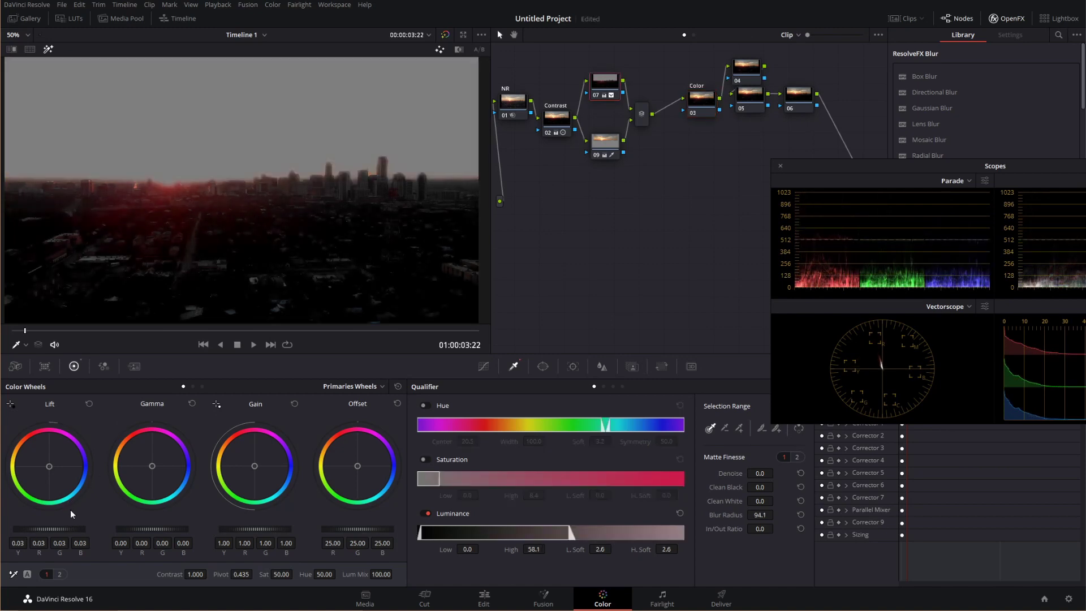
Check node 09 and the full grade, then raise node 07's Gamma master to 0.08
left_click(610, 151)
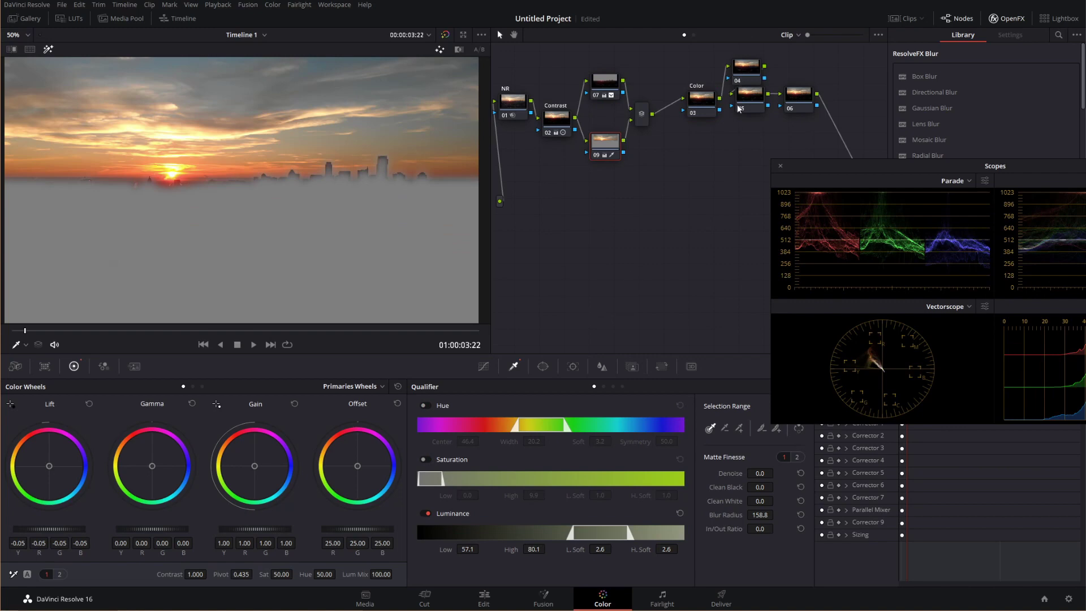
left_click(702, 101)
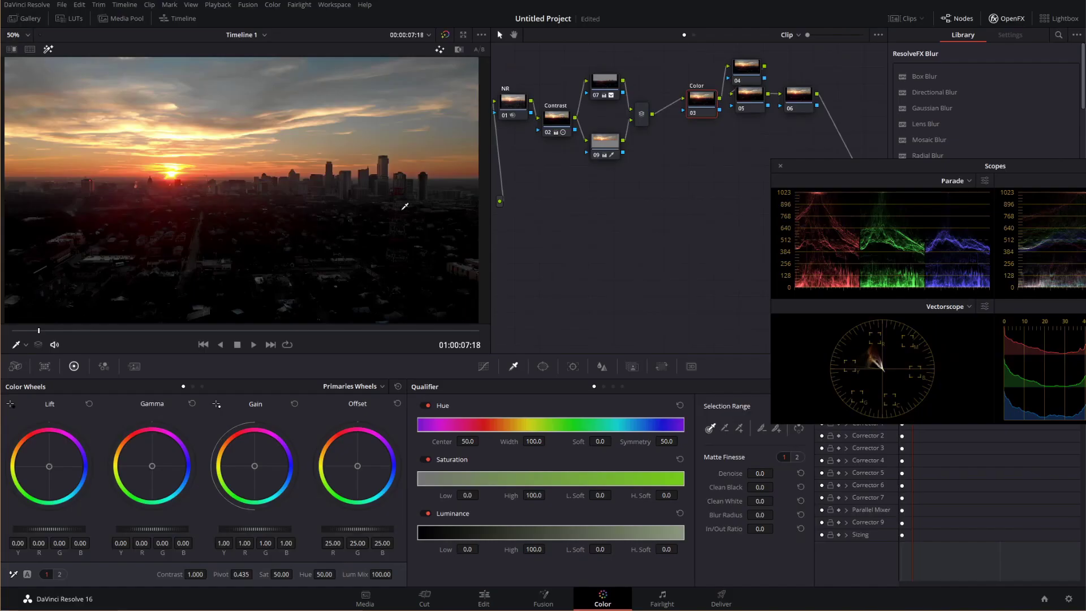
left_click(598, 76)
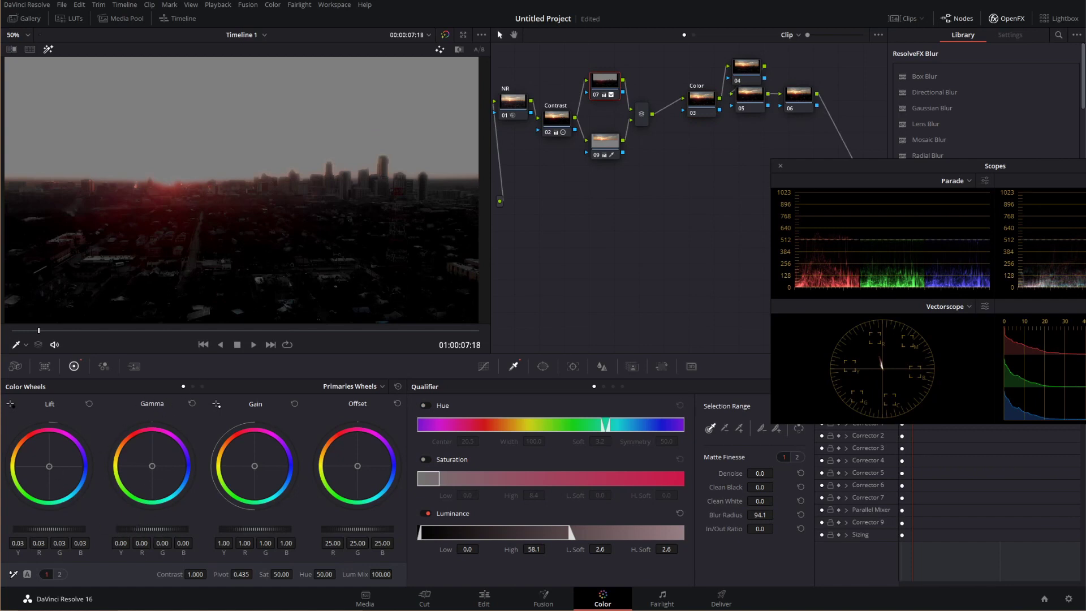
left_click_drag(148, 529, 159, 529)
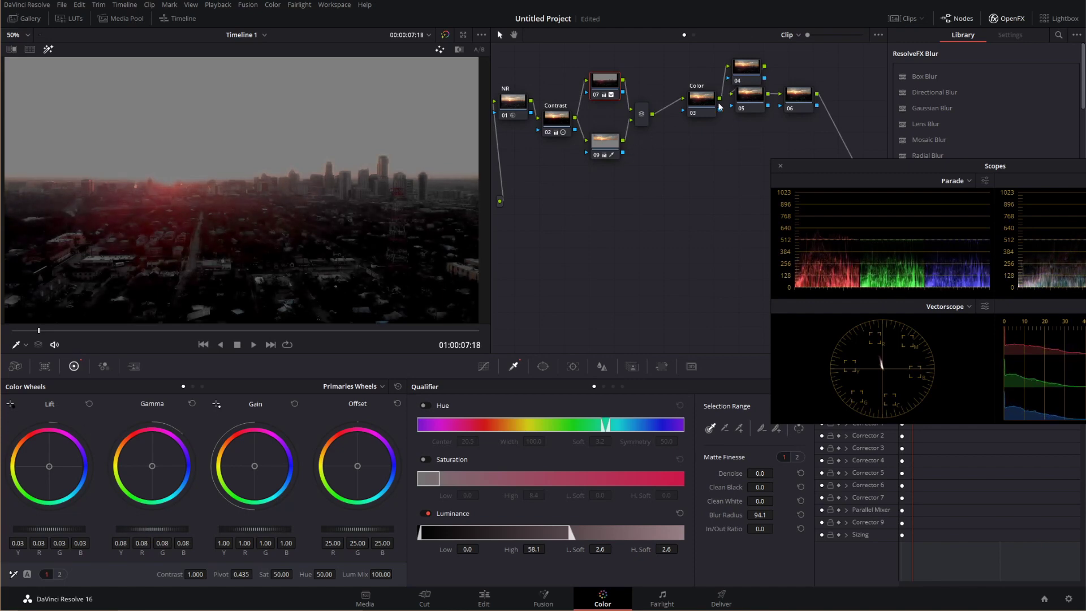
Play back the full grade and position the new serial node 10 after node 09
left_click(706, 101)
key("space")
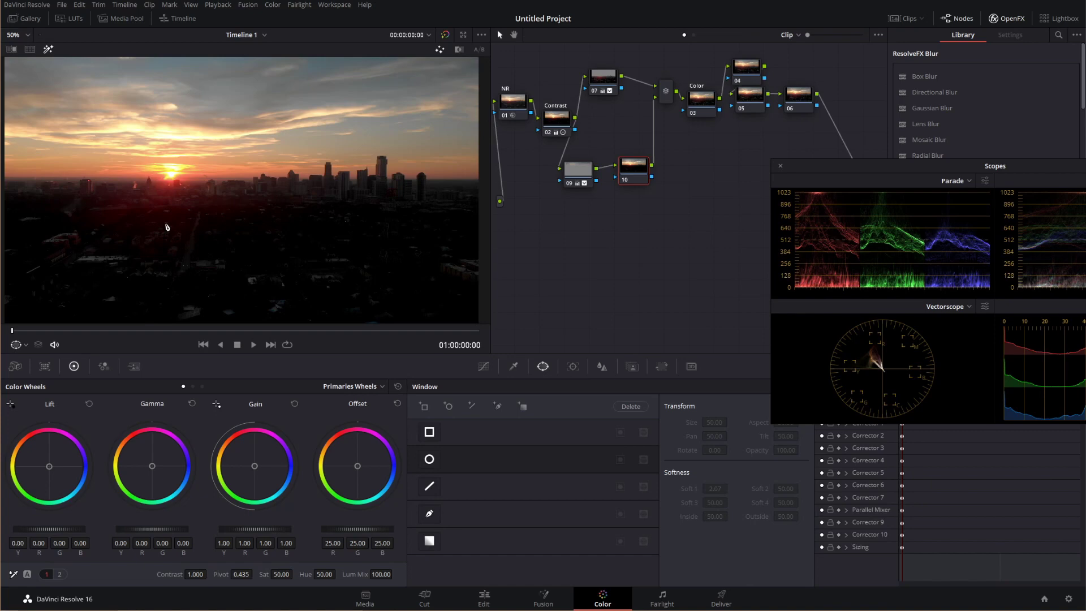
left_click_drag(635, 178, 633, 182)
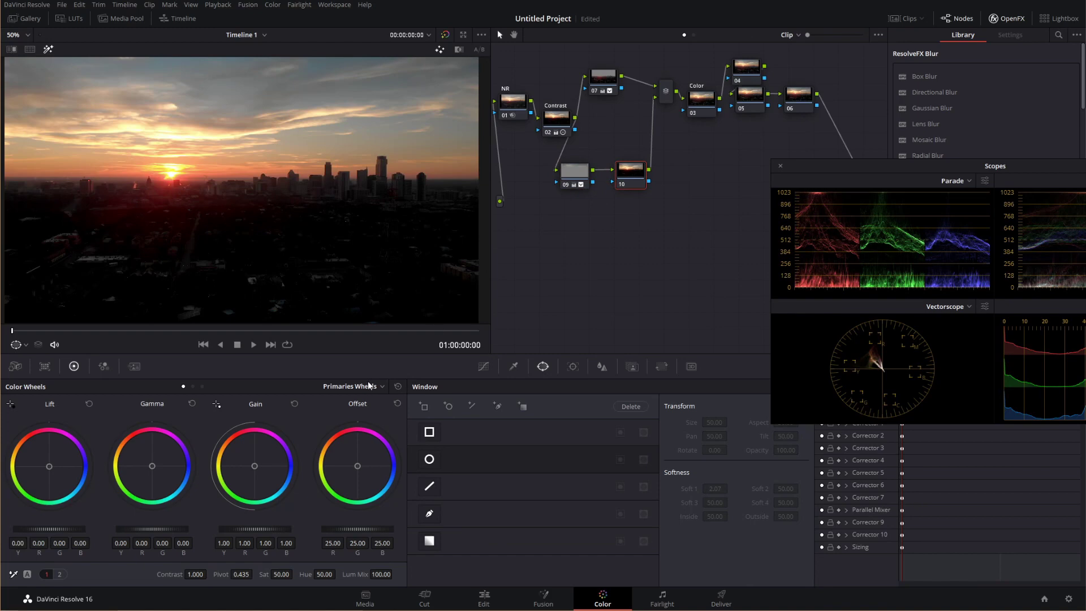
Add a level gradient window across the top with softness 2.92 and push its Offset toward blue
left_click(431, 542)
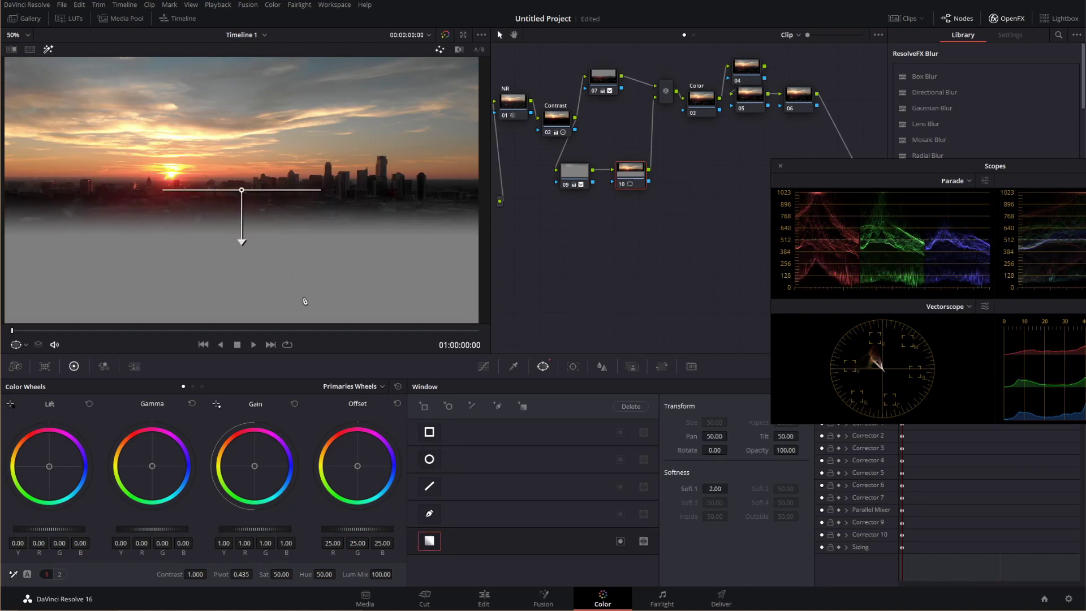
left_click_drag(242, 190, 239, 61)
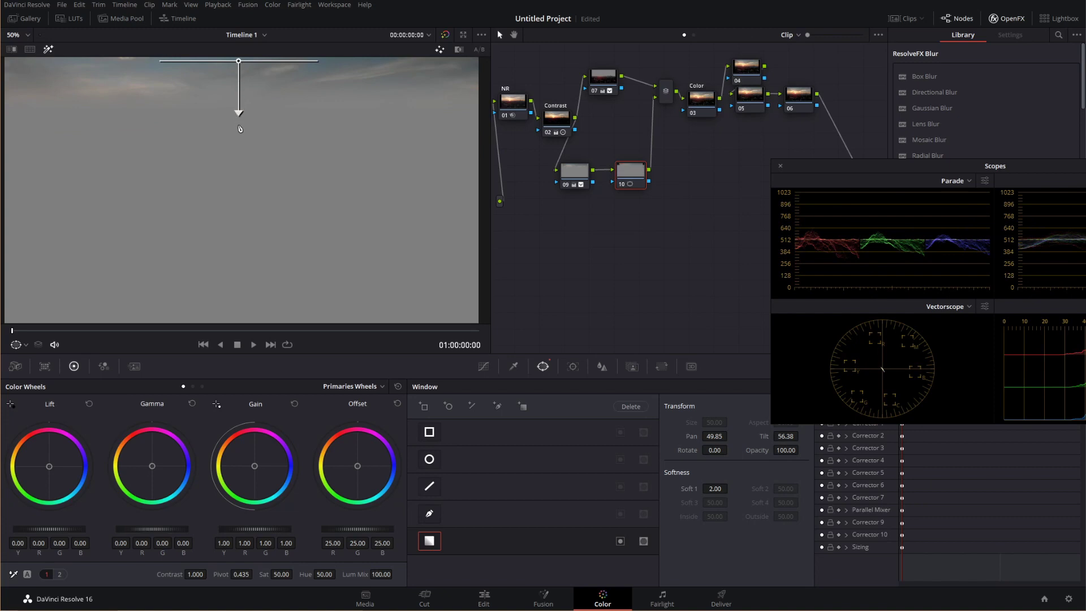
left_click_drag(238, 109, 237, 186)
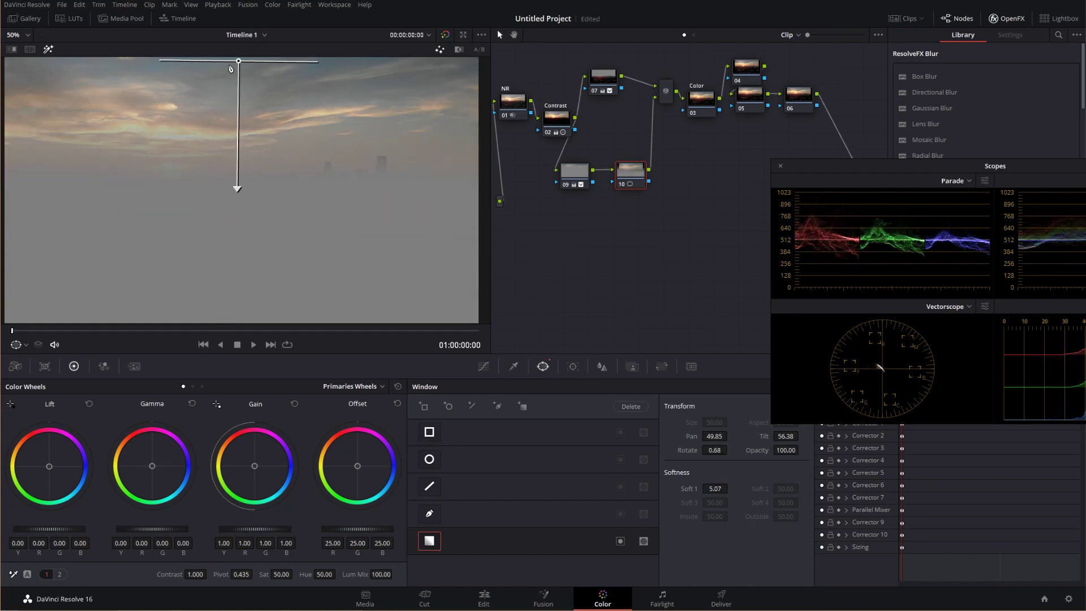
left_click_drag(238, 61, 237, 58)
left_click_drag(233, 191, 236, 128)
left_click_drag(236, 129, 233, 134)
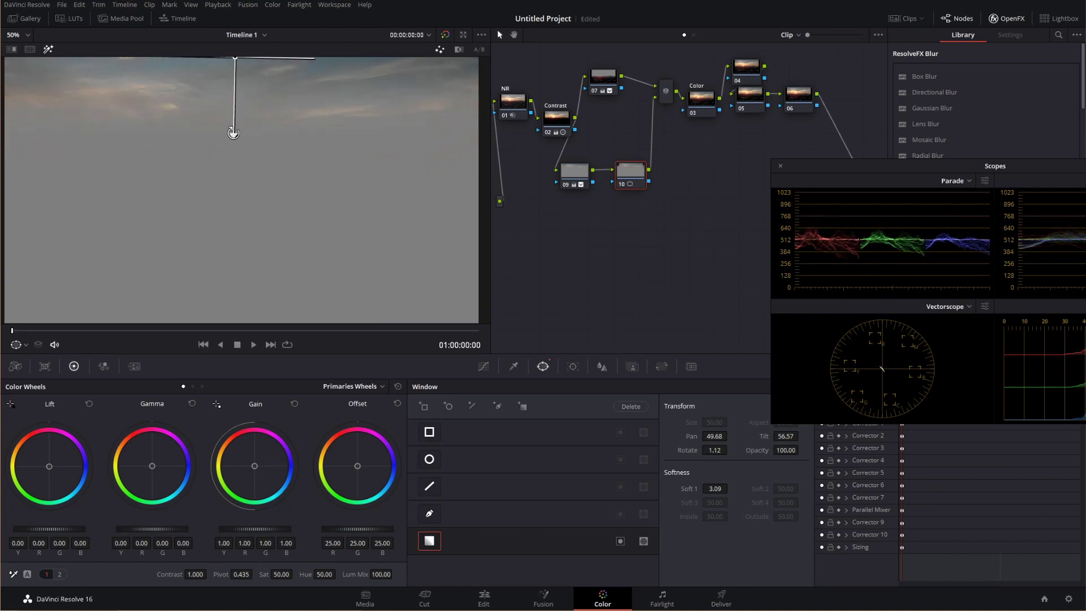
mouse_move(722, 484)
left_mouse_down()
mouse_move(740, 487)
mouse_move(730, 488)
left_mouse_up()
left_click_drag(358, 467, 469, 441)
Reset node 10's sky Offset and reapply a subtler blue tint
left_click(704, 99)
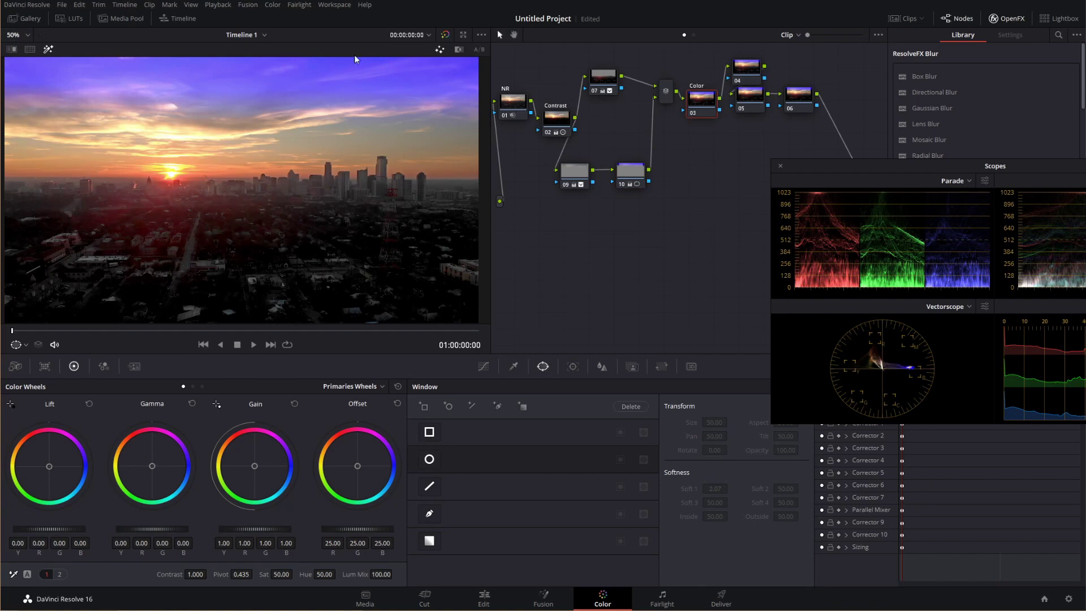
left_click(637, 174)
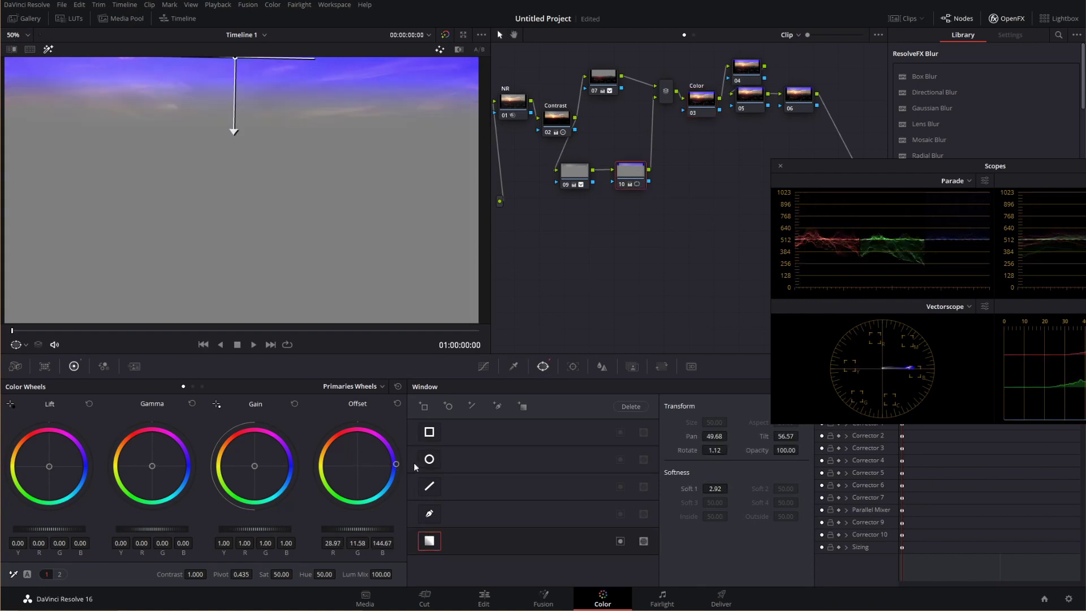
left_click_drag(397, 468, 386, 468)
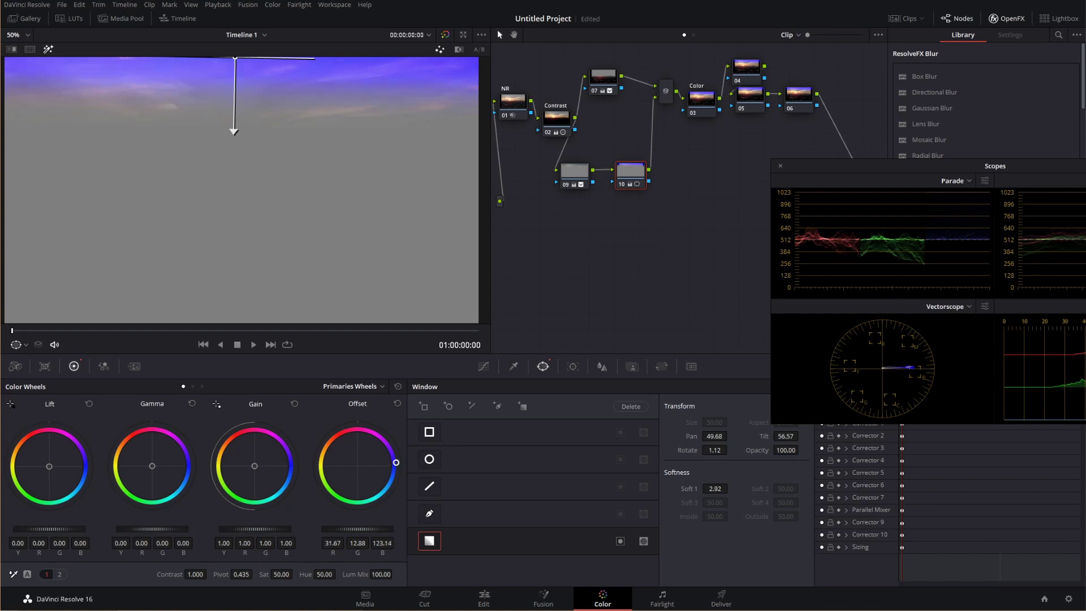
left_click(397, 403)
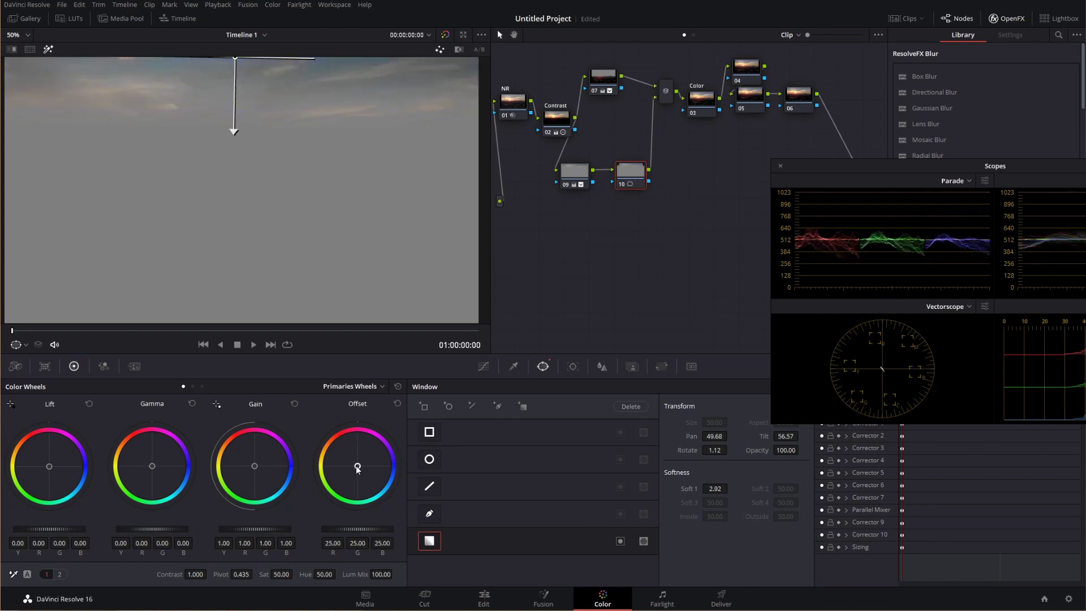
left_click_drag(357, 469, 368, 466)
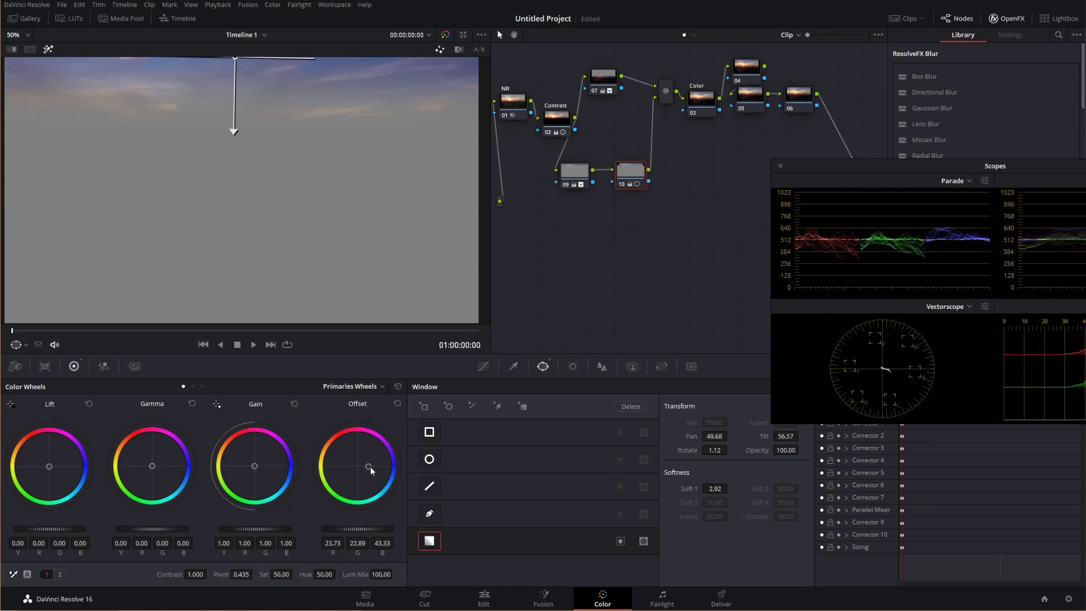
Review the full image and refine node 10's sky tint toward a cooler teal-blue
left_click(703, 96)
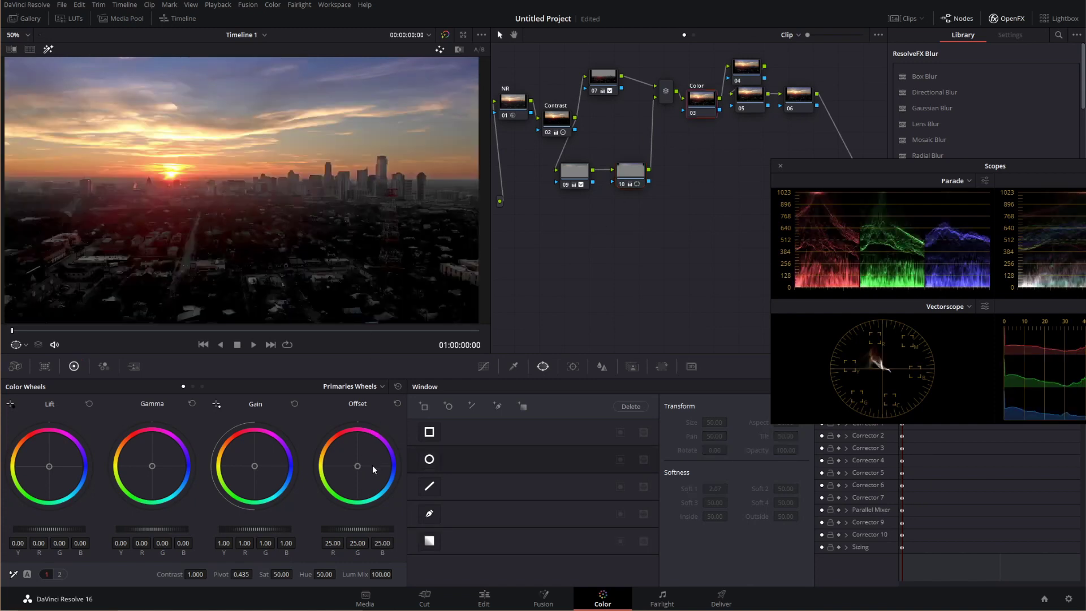
left_click(631, 175)
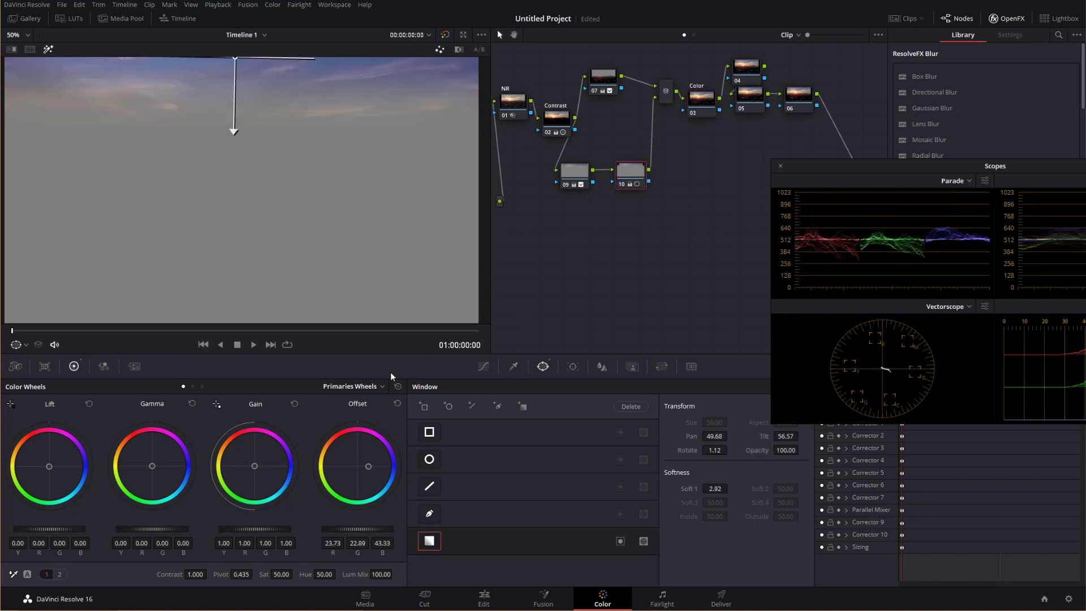
left_click_drag(371, 471, 364, 471)
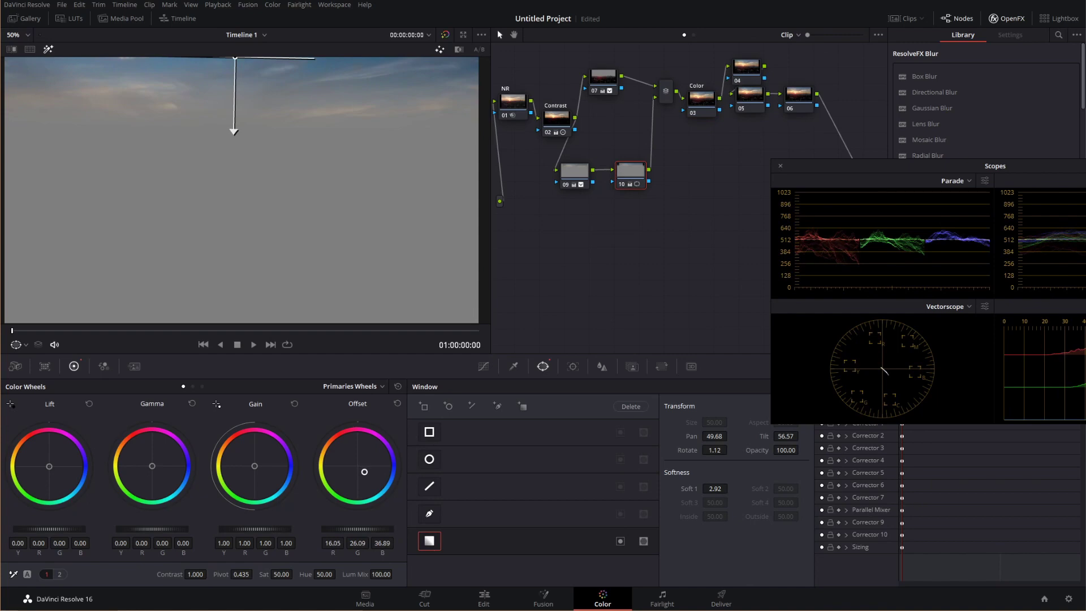
left_click(703, 100)
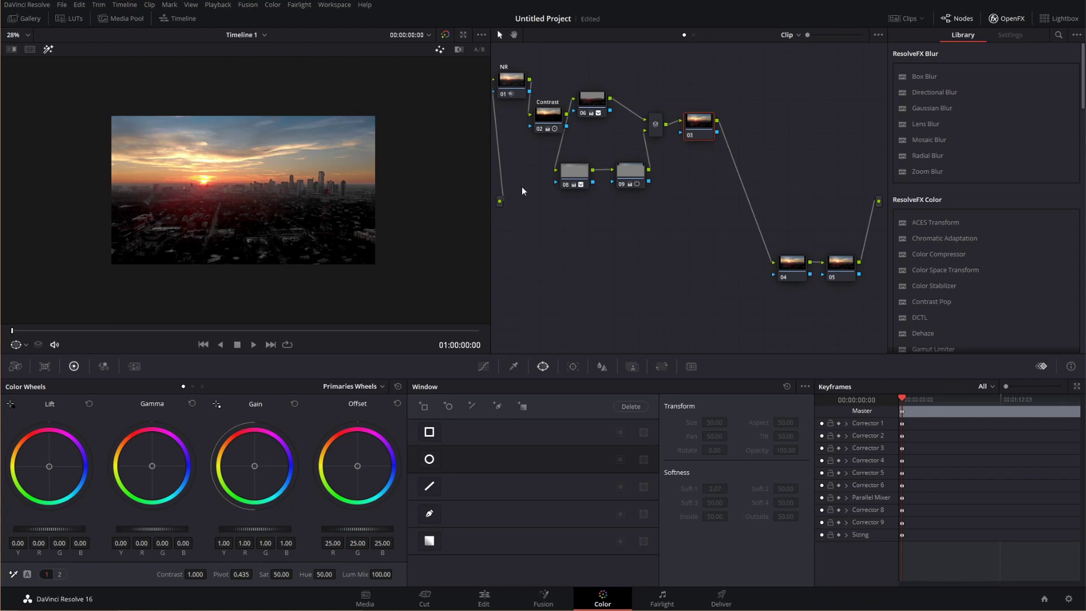
Enable a rectangle window on node 03, move it left, soften its edges and widen it
left_click_drag(696, 126, 698, 121)
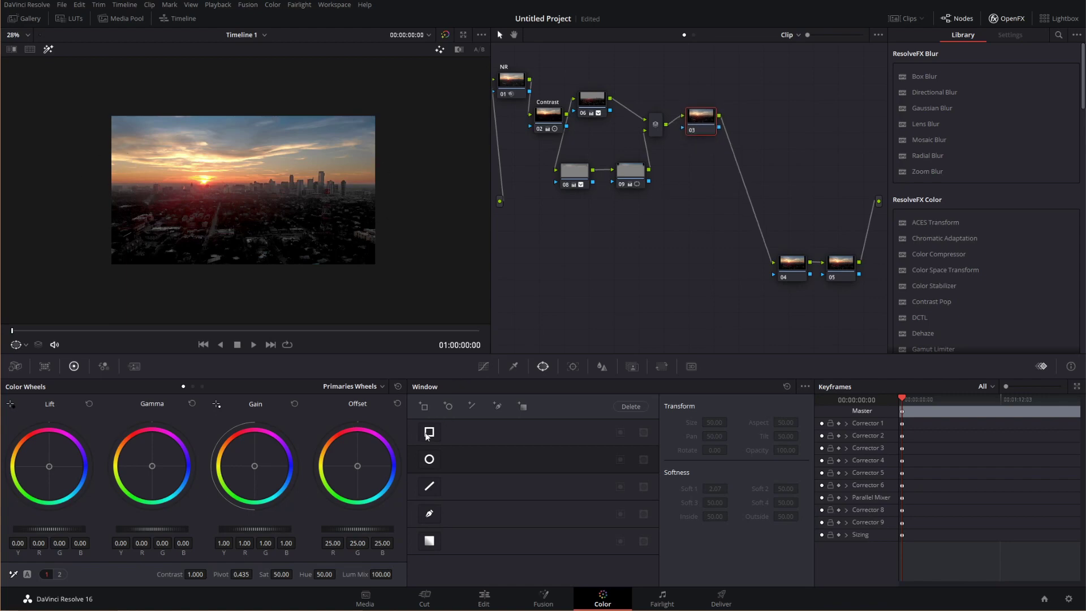
left_click(429, 433)
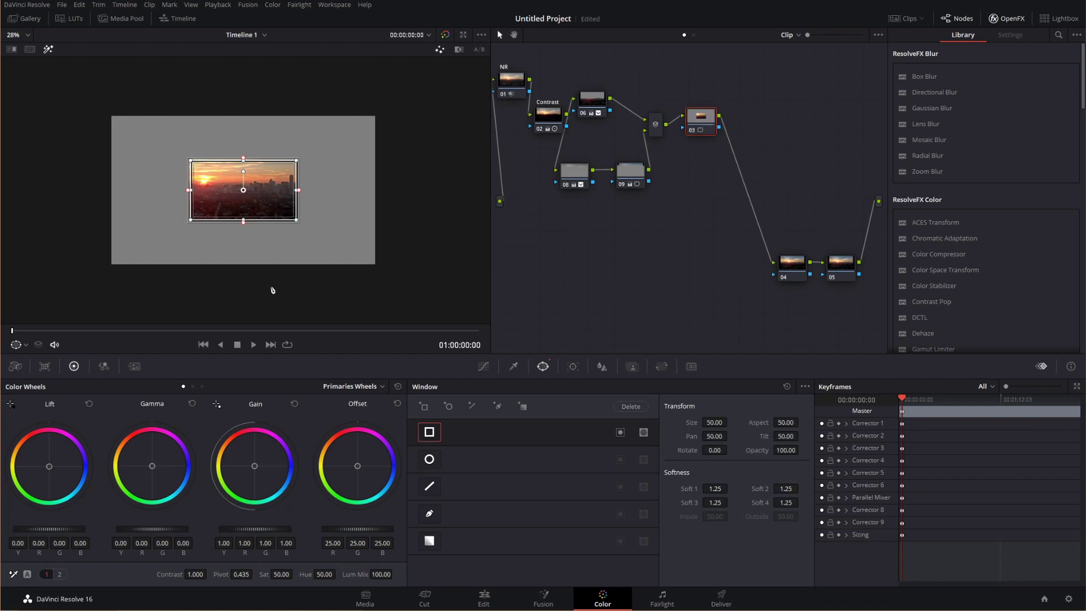
left_click_drag(243, 190, 154, 136)
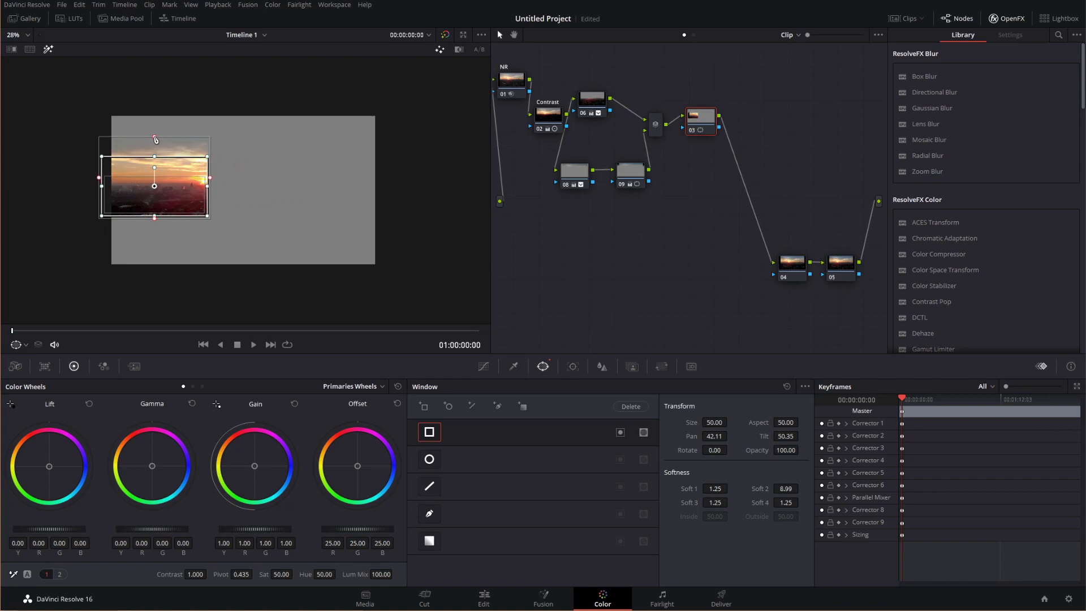
left_click_drag(155, 218, 154, 243)
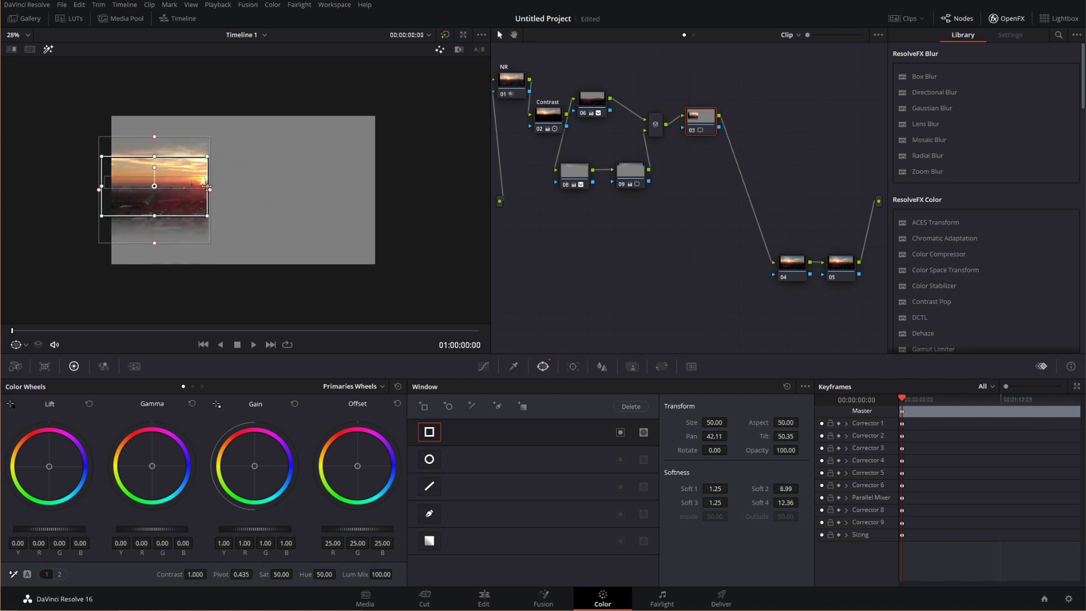
left_click_drag(209, 192, 406, 185)
Lower the window's bottom edge, level its top, and push Gain golden-orange (R 1.28, G 1.03, B 0.01)
left_click_drag(254, 219, 250, 227)
left_click_drag(255, 156, 249, 151)
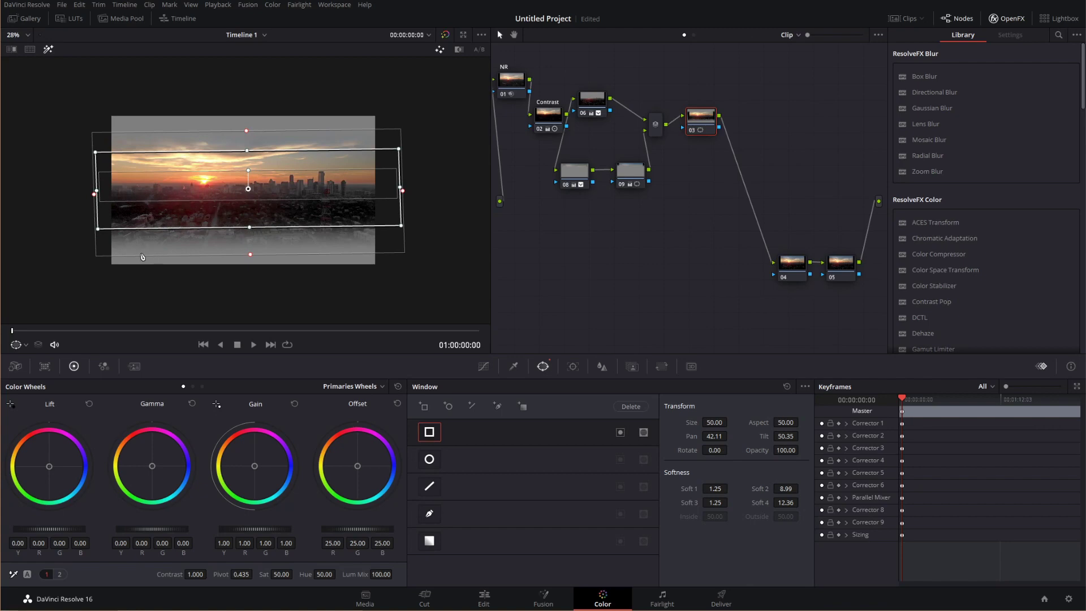
left_click_drag(708, 118, 719, 121)
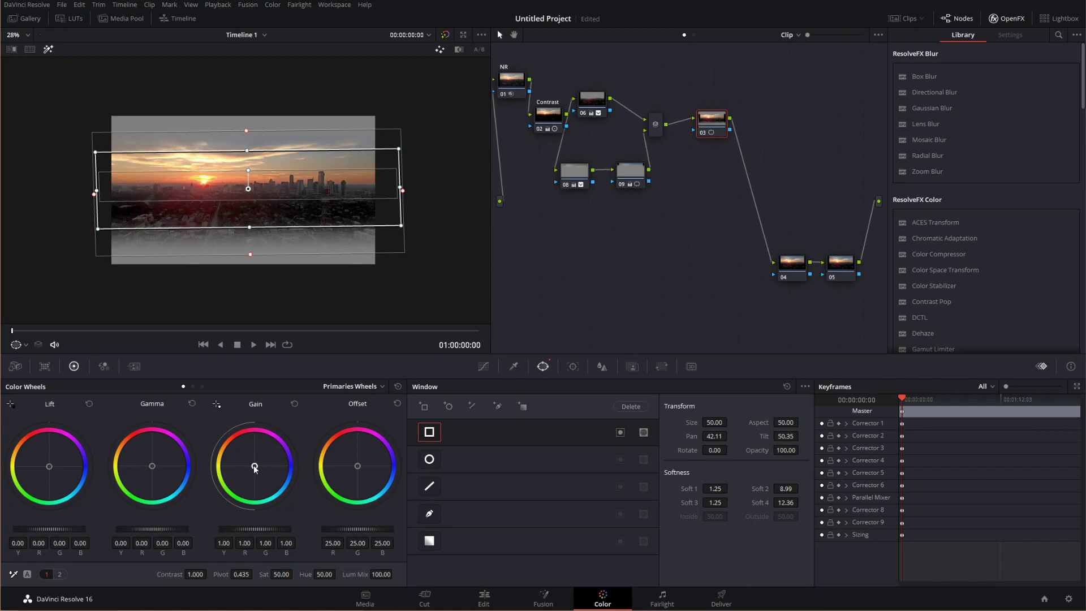
left_click_drag(255, 467, 253, 467)
Save, then rework node 03's Gain to a subtler warmth: R 1.02, G 1.00, B 0.89
left_click_drag(254, 466, 255, 467)
key("ctrl+s")
left_click_drag(252, 466, 253, 466)
mouse_move(253, 469)
left_mouse_down()
mouse_move(250, 493)
mouse_move(226, 468)
mouse_move(240, 450)
mouse_move(231, 474)
mouse_move(261, 484)
mouse_move(224, 457)
mouse_move(225, 467)
mouse_move(255, 464)
left_mouse_up()
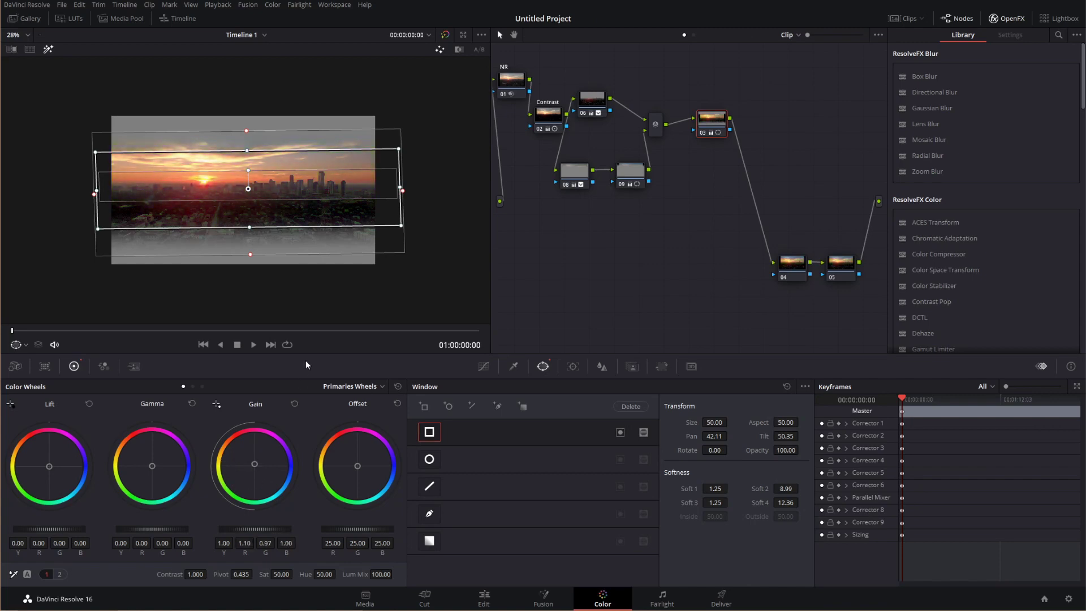
left_click(294, 406)
left_click_drag(255, 465, 252, 465)
left_click_drag(252, 465, 225, 461)
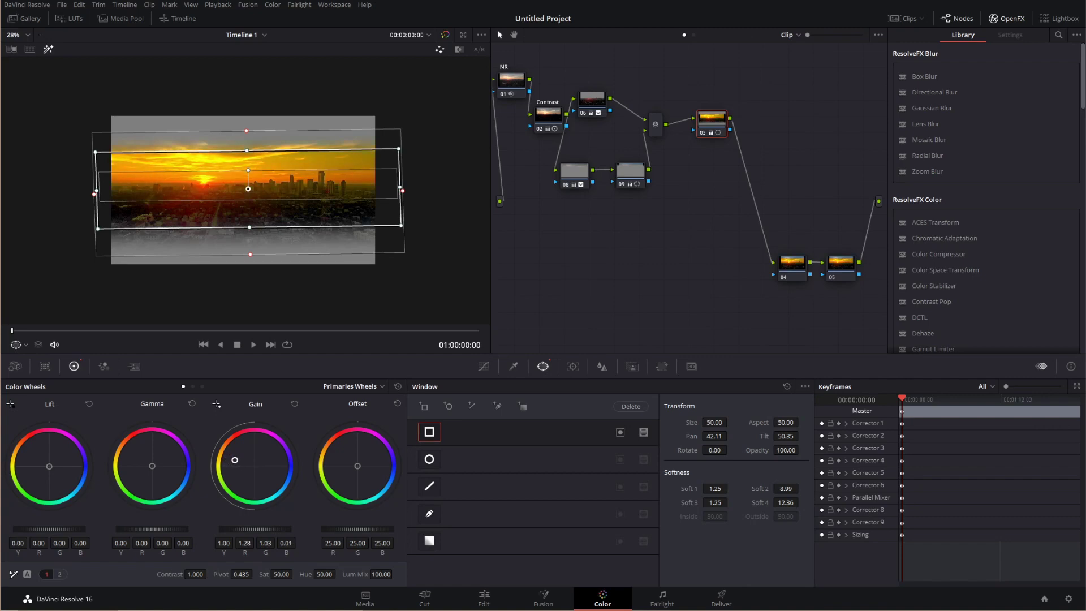
left_click_drag(234, 460, 250, 463)
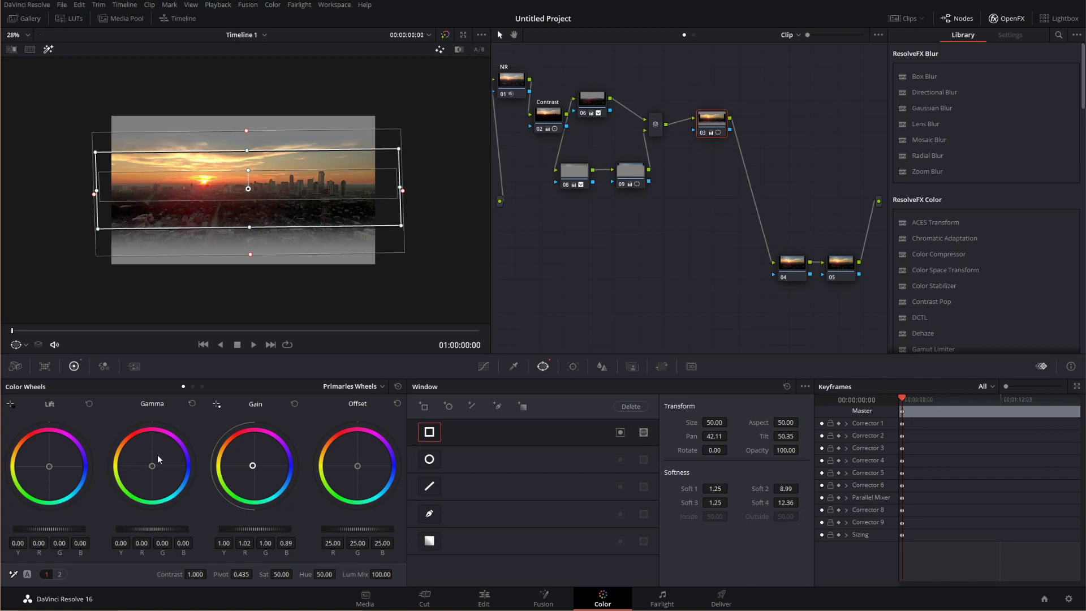
Nudge the band's Gamma and Lift slightly warm
left_click_drag(157, 470, 152, 466)
left_click_drag(50, 466, 48, 465)
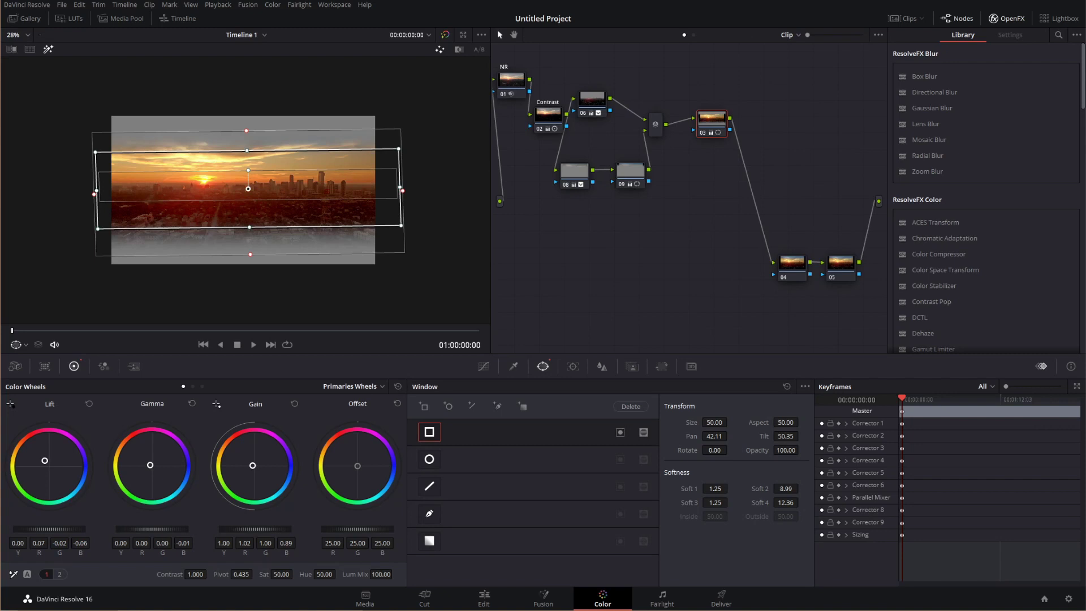
left_click_drag(47, 462, 46, 463)
left_click(792, 260)
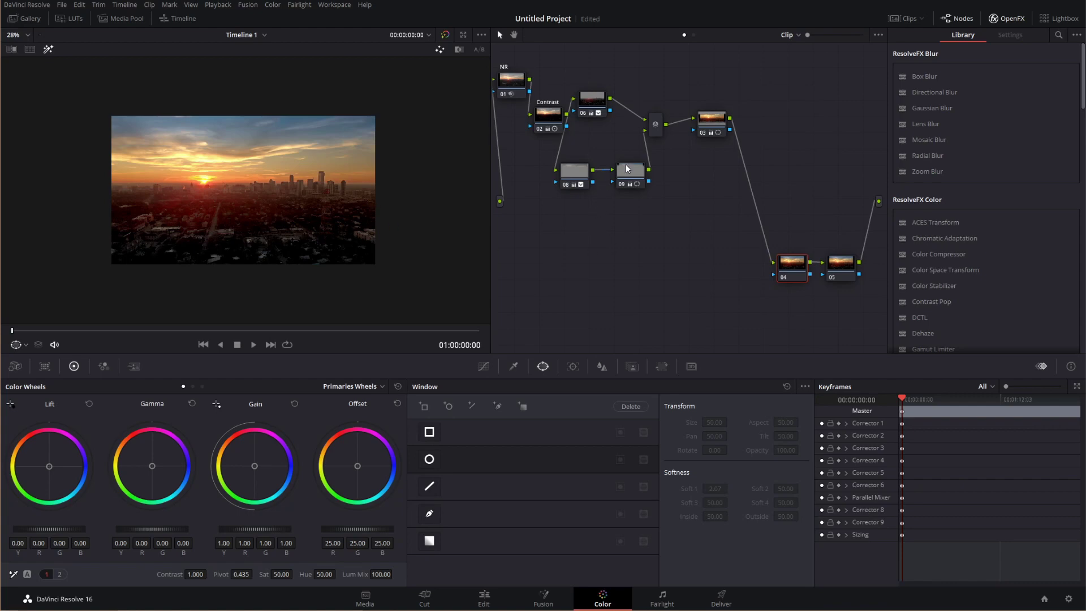
Lower node 03's window bottom edge and soften it to Soft 4 at 34.60
left_click(704, 129)
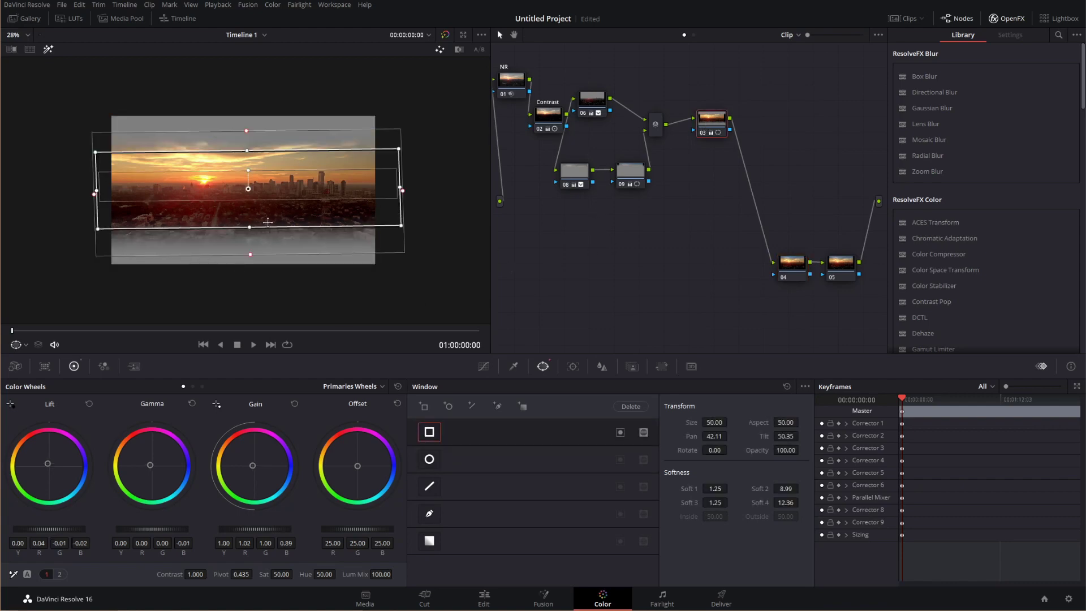
left_click_drag(252, 255, 250, 304)
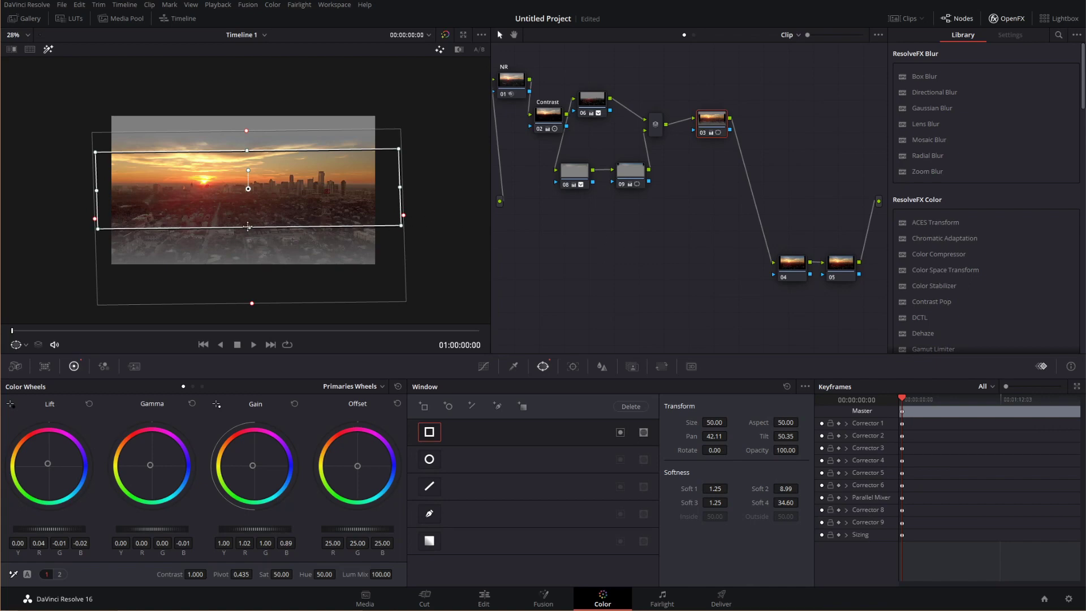
left_click_drag(249, 227, 247, 239)
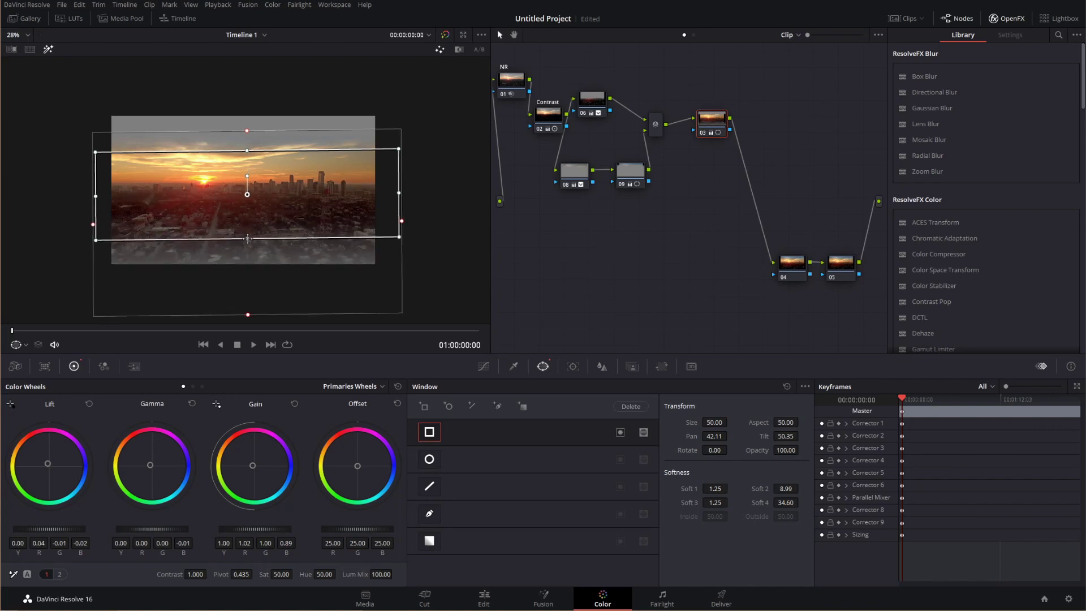
left_click(798, 266)
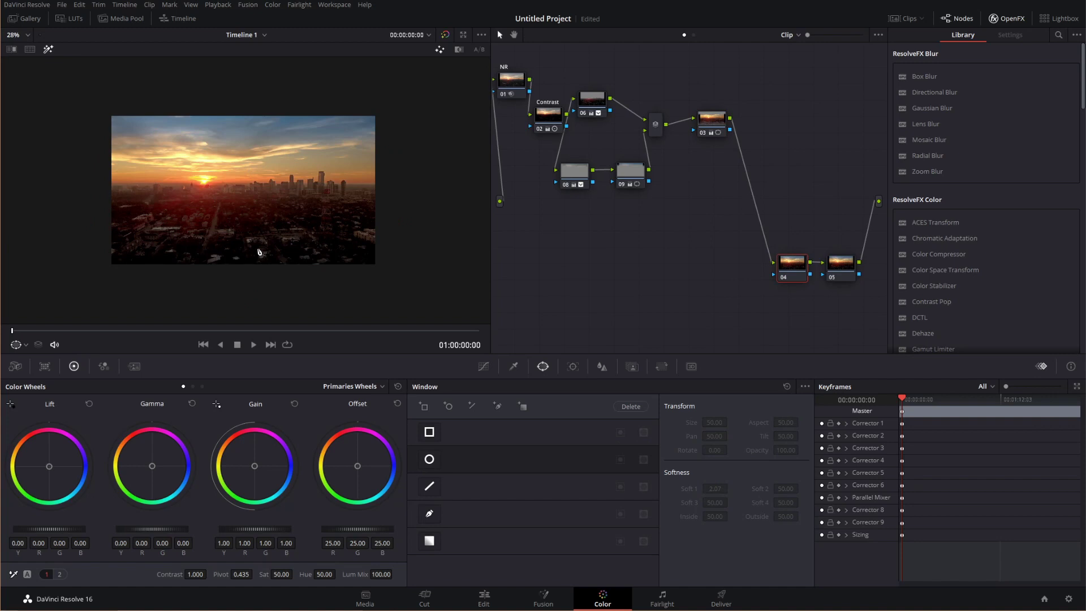
scroll(254, 253, "up", 1)
scroll(254, 253, "up", 3)
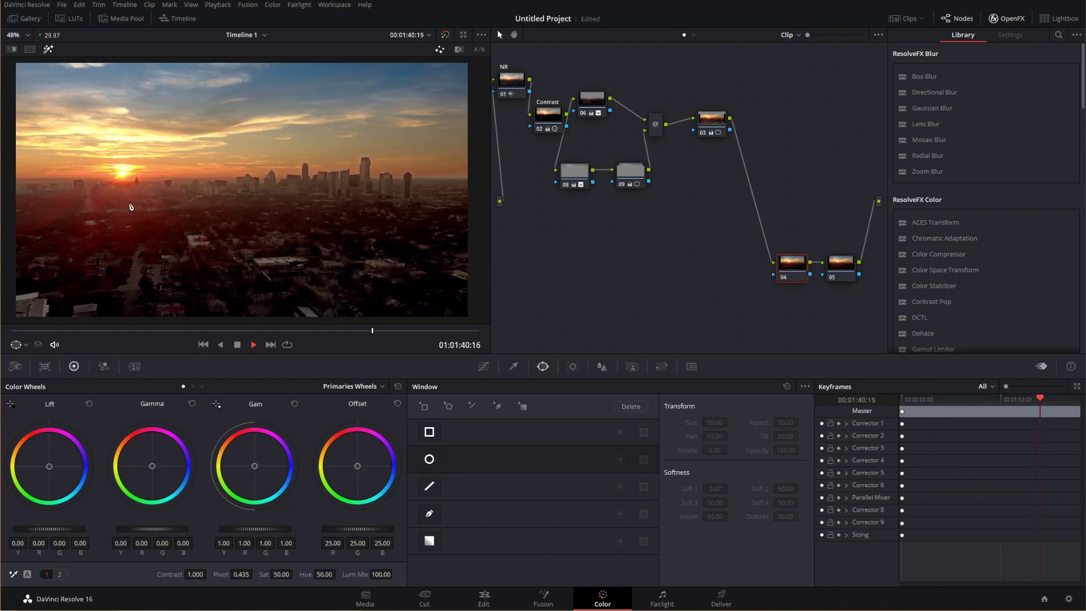
Scrub the viewer playhead back and forth to review the grade at different points in the clip
left_click_drag(421, 331, 72, 333)
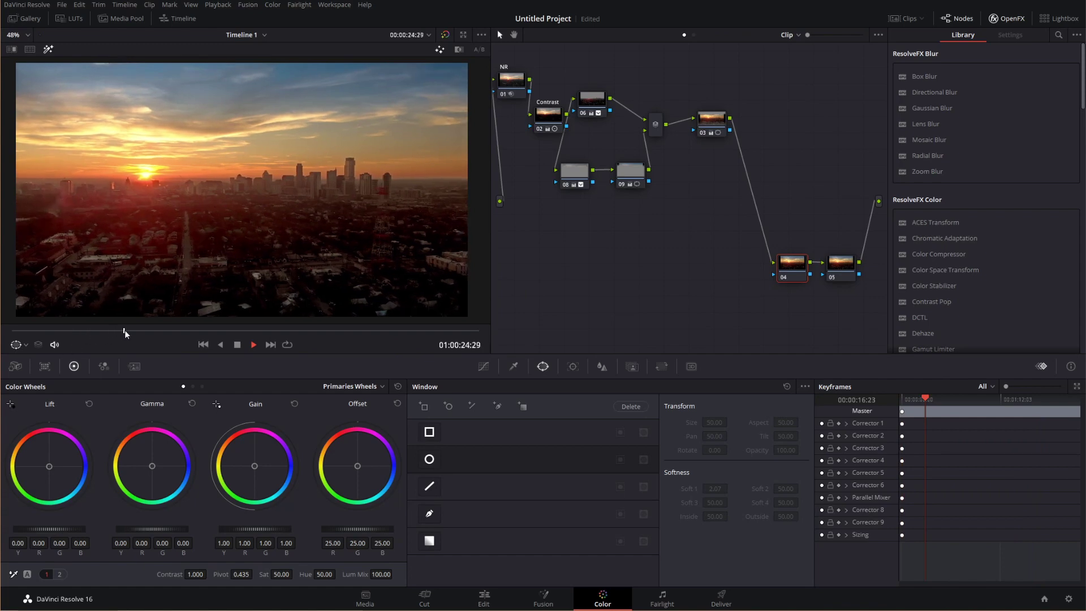
left_click_drag(126, 333, 575, 335)
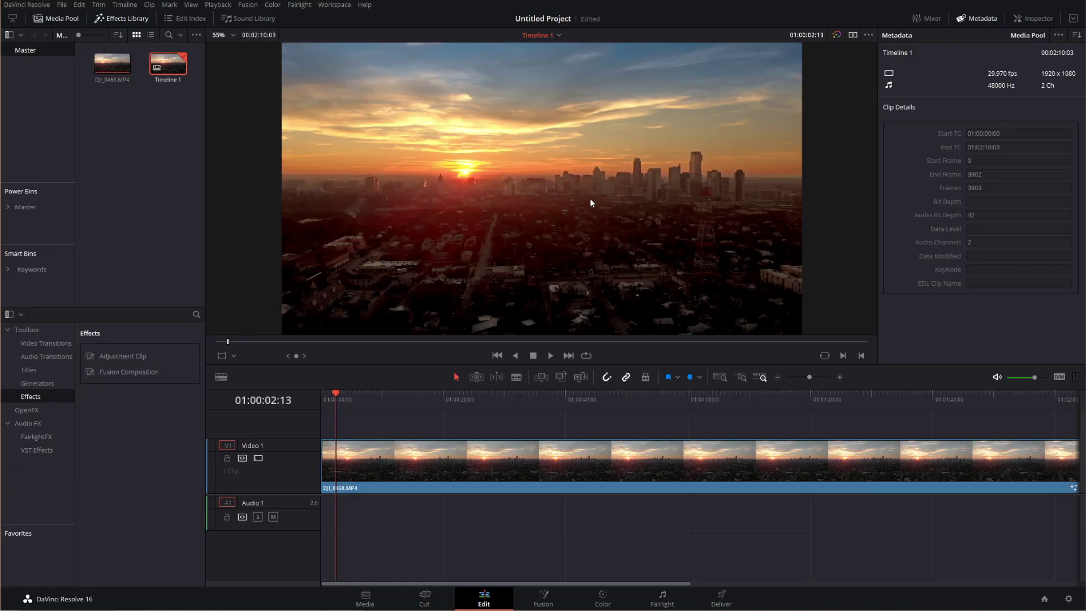
left_click(837, 35)
left_click(838, 35)
left_click(837, 35)
left_click(837, 35)
left_click(838, 35)
left_click(838, 35)
On the Color page, raise node 05 saturation to 38.80 and shift the NR, Contrast, 06 and 03 nodes upward
left_click(605, 597)
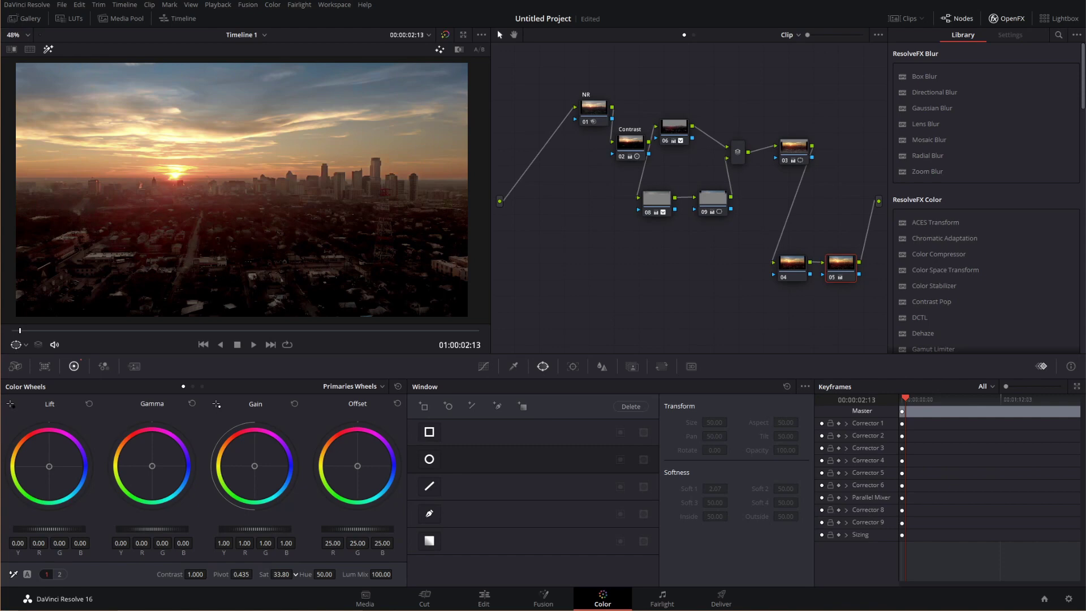
left_click_drag(295, 573, 295, 574)
left_click_drag(594, 111, 544, 82)
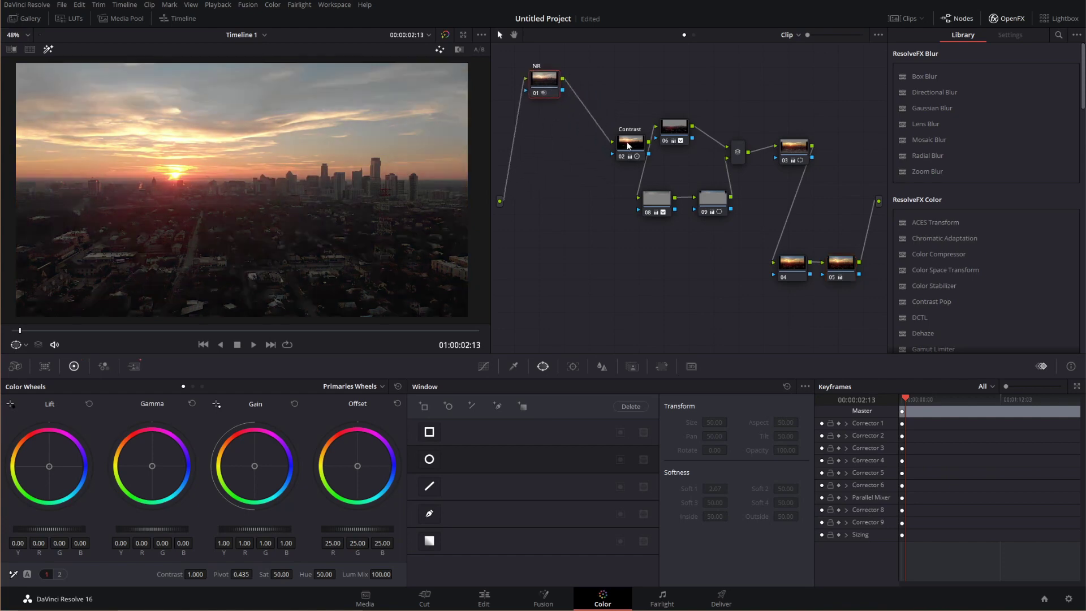
left_click_drag(636, 153, 609, 91)
left_click_drag(685, 140, 686, 106)
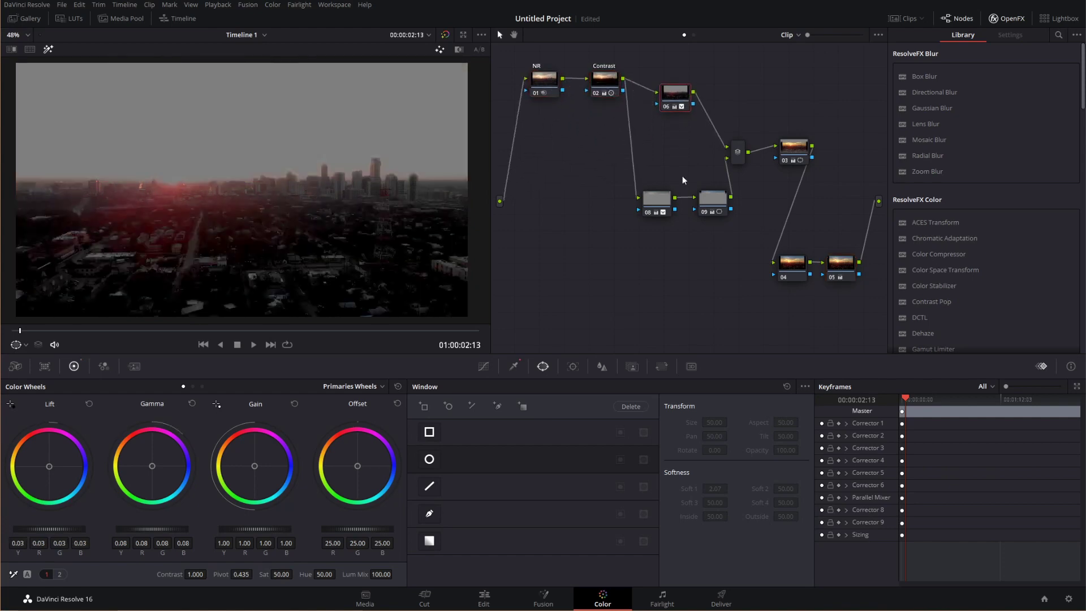
left_click_drag(797, 148, 789, 116)
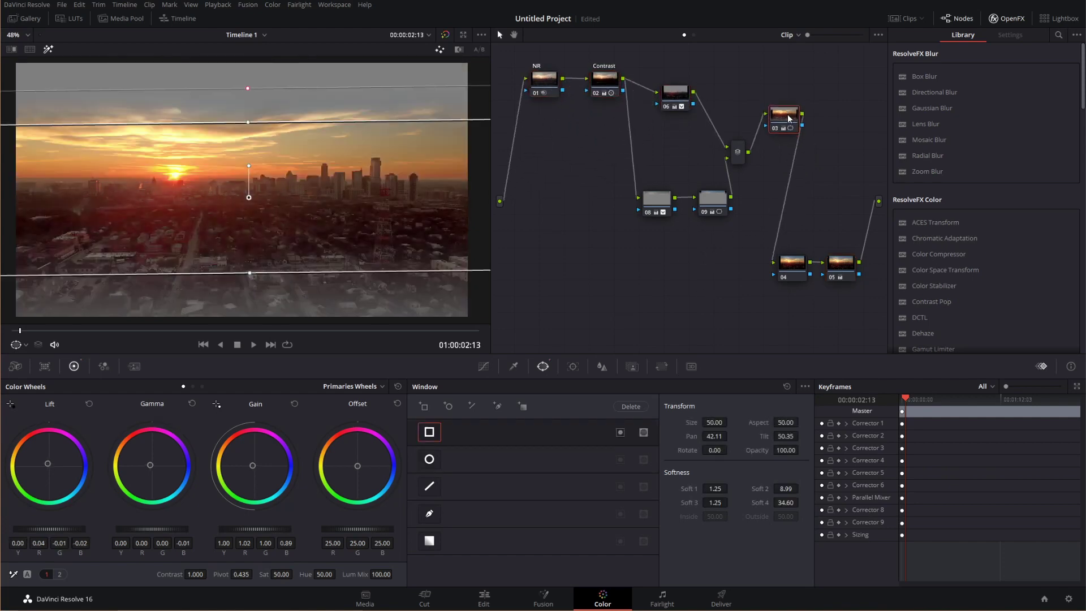
Select node 05, then undo the stray downward move of the NR node with Ctrl+Z
left_click(837, 271)
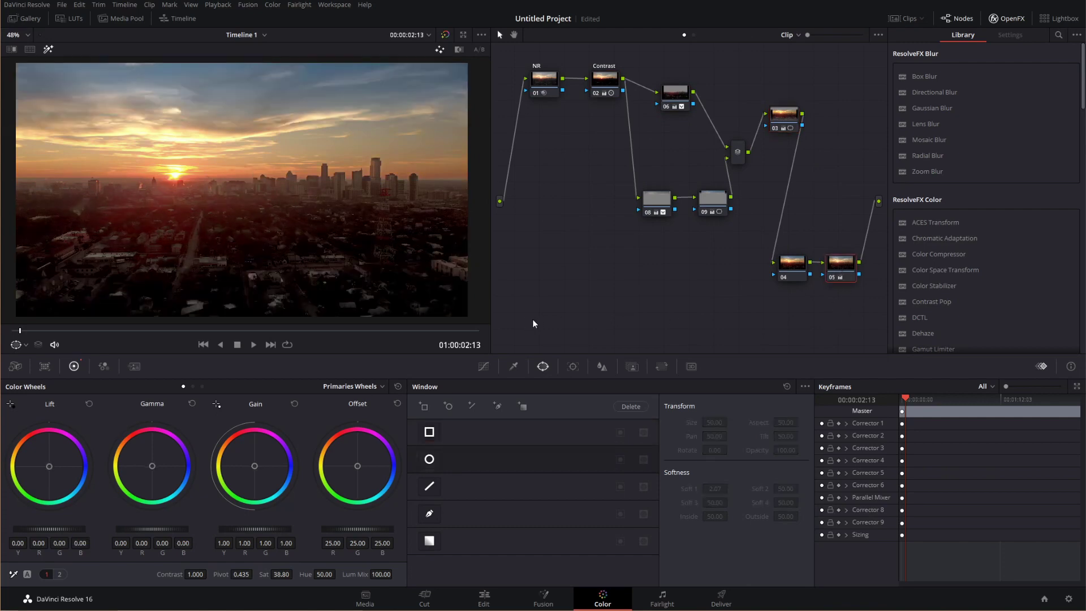
left_click_drag(530, 81, 525, 249)
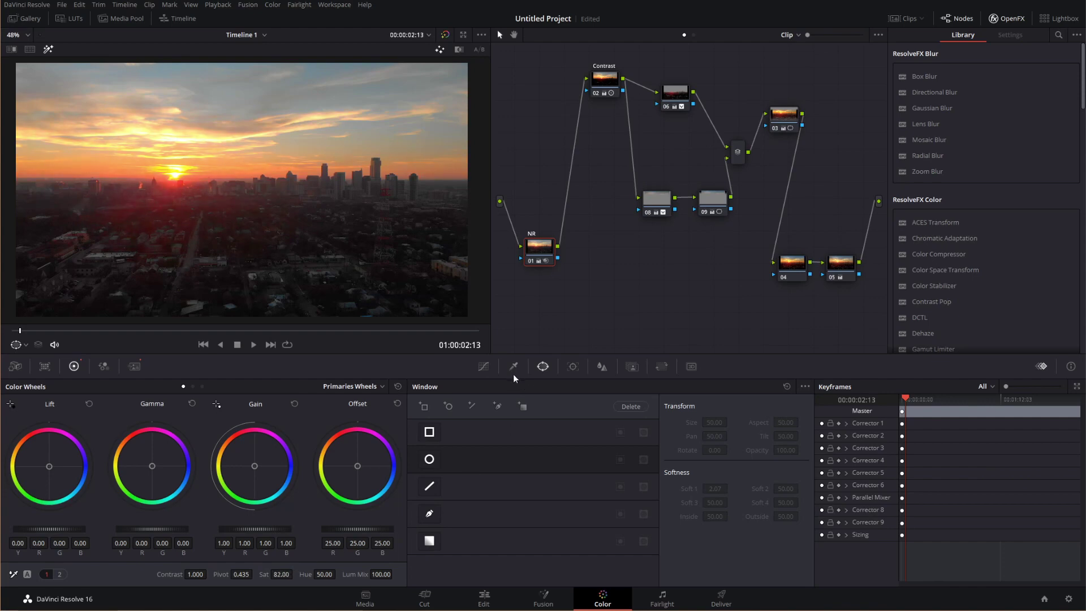
key("ctrl+z")
key("ctrl+z")
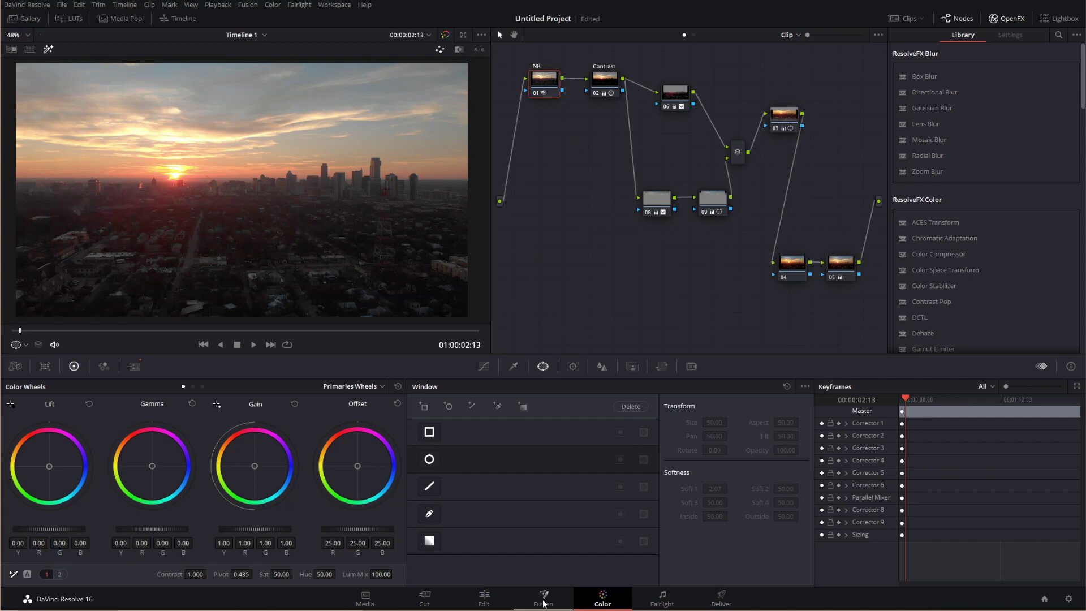
Switch to the Edit page to view the graded sunset clip on Timeline 1
left_click(484, 598)
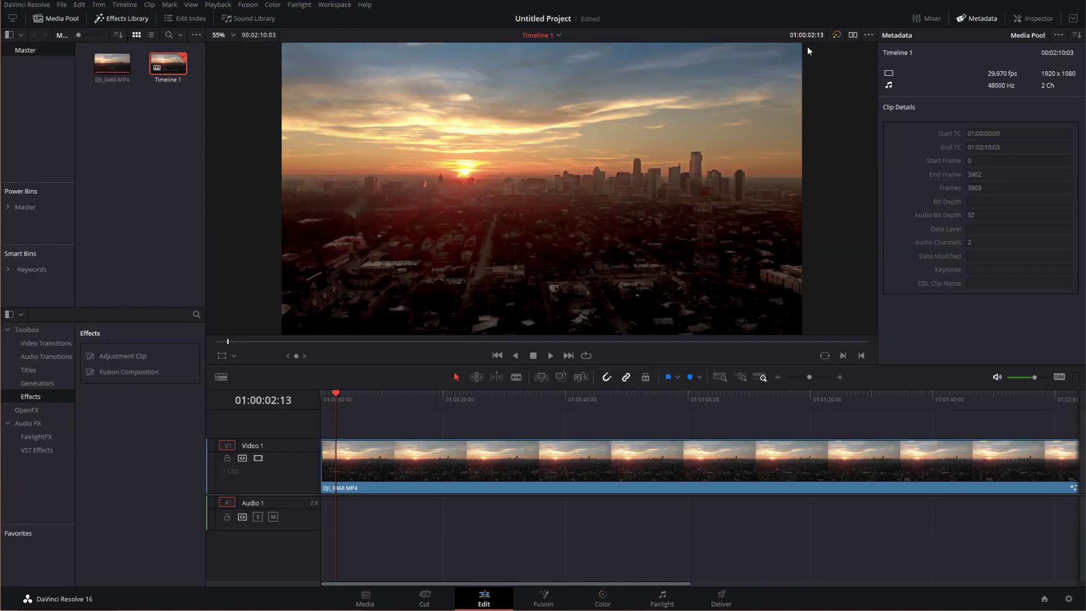